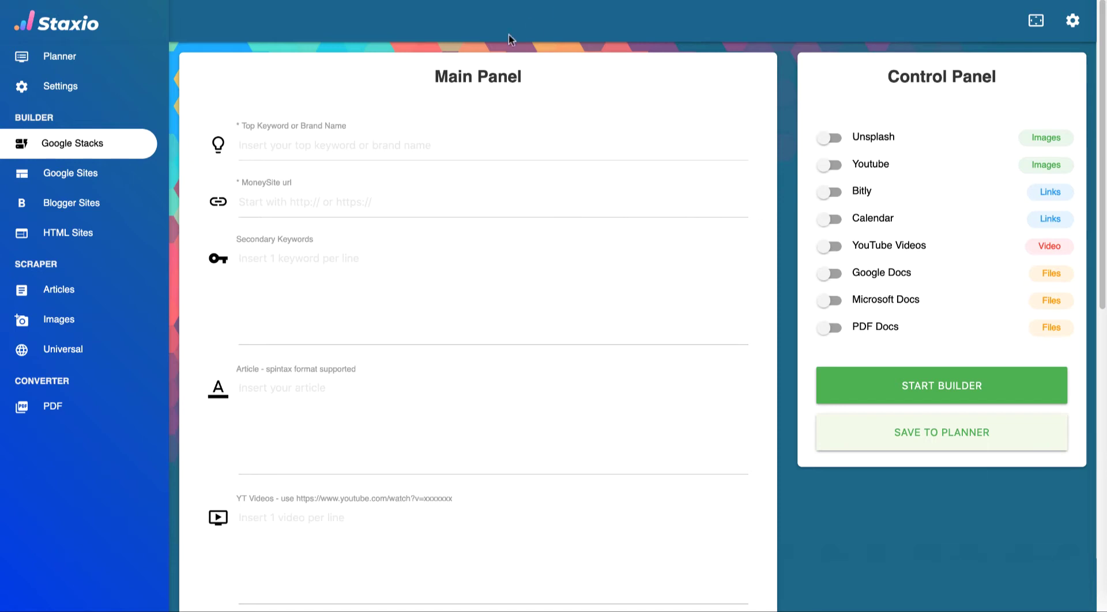
# - Copy 'Google Stacks' from the notes into the Top Keyword field
pyautogui.click(357, 149)
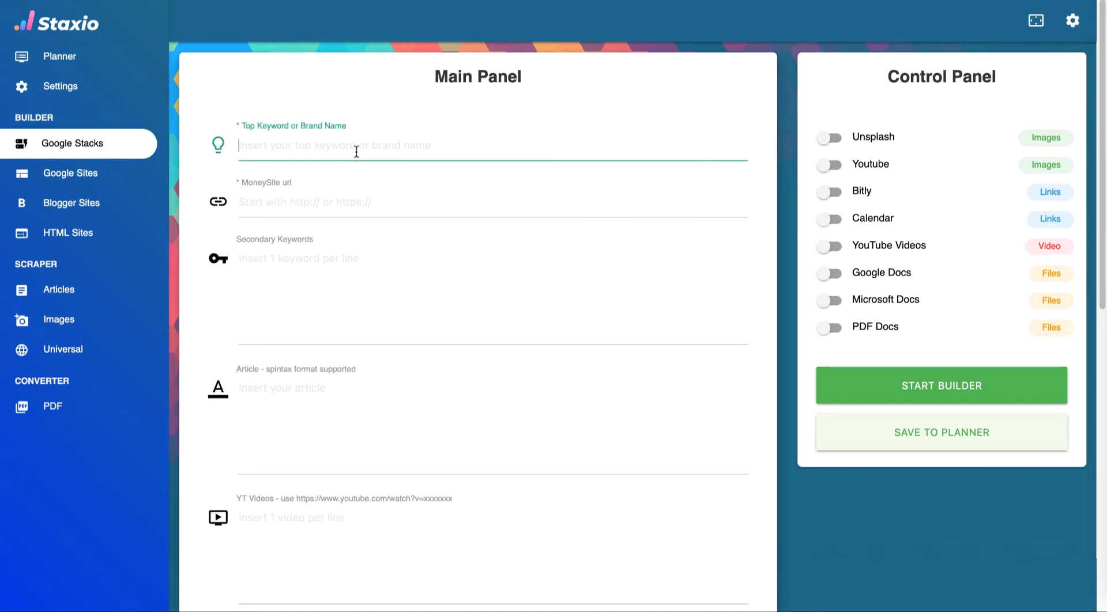
pyautogui.press('super+Tab')
pyautogui.press('super+Tab')
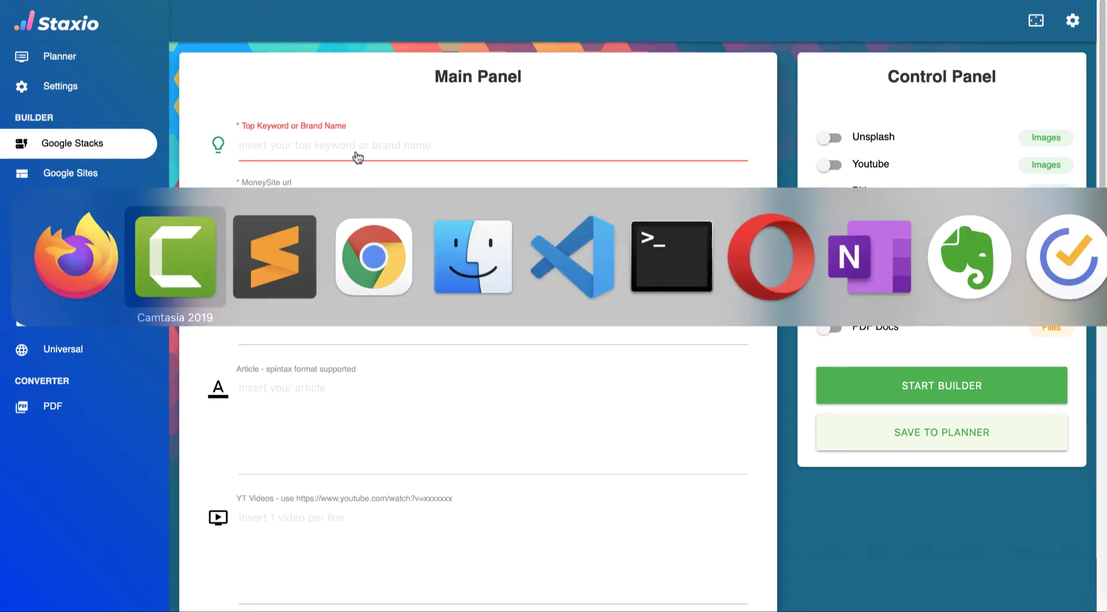
pyautogui.scroll(7, 356, 155)
pyautogui.scroll(1, 356, 154)
pyautogui.click(220, 4)
pyautogui.press('Down')
pyautogui.press('Down')
pyautogui.press('Return')
pyautogui.press('Up')
pyautogui.press('Up')
pyautogui.hotkey('shift', 'End')
pyautogui.press('super+c')
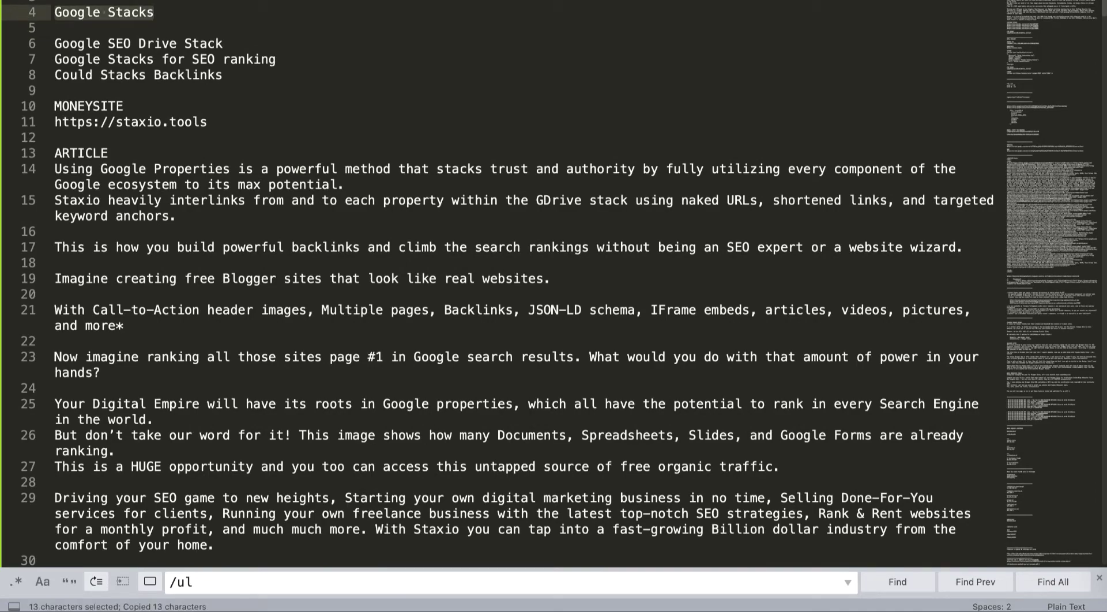
pyautogui.press('super+Tab')
pyautogui.press('super+v')
pyautogui.press('Tab')
pyautogui.press('super+Tab')
pyautogui.click(207, 121)
pyautogui.press('super+shift+Left')
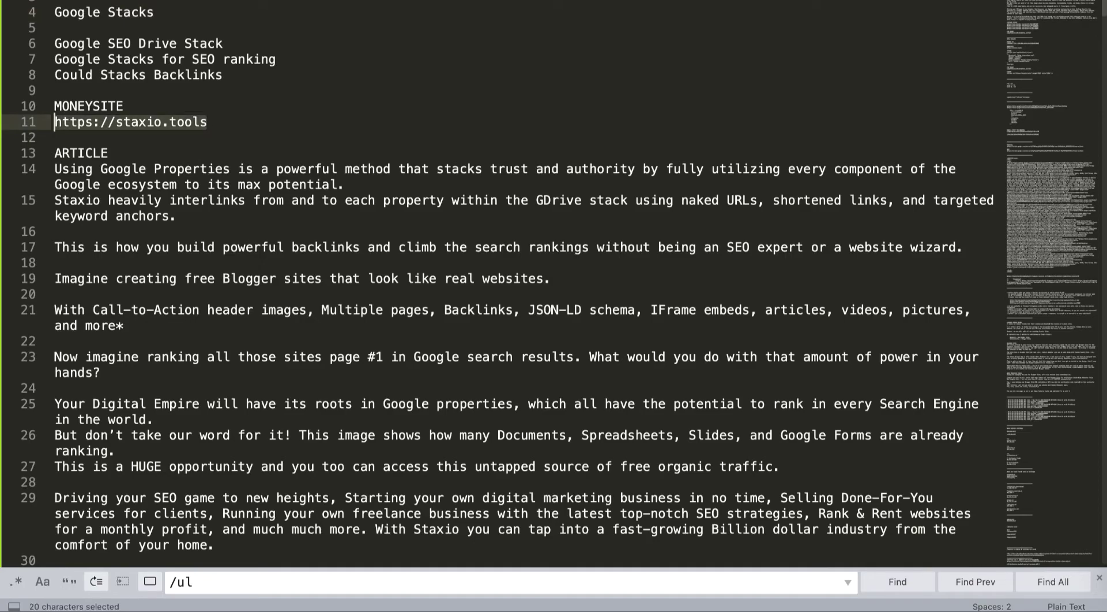
pyautogui.press('super+c')
pyautogui.press('super+Tab')
pyautogui.press('super+v')
pyautogui.press('Tab')
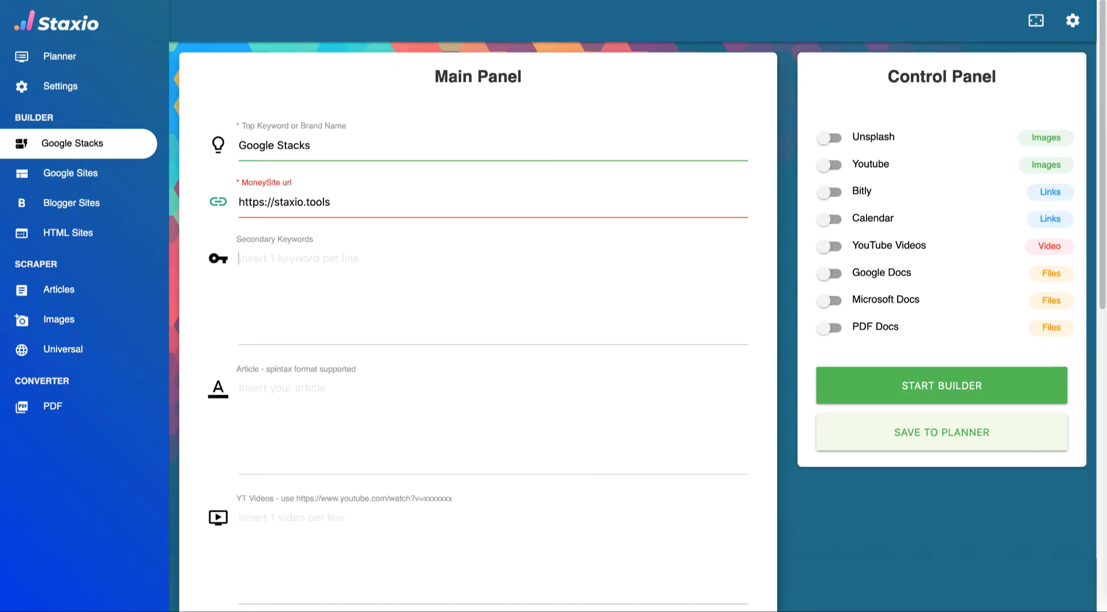
# - Copy the three secondary keyword lines from the notes into Secondary Keywords
pyautogui.press('super+Tab')
pyautogui.moveTo(223, 75); pyautogui.dragTo(45, 49)
pyautogui.press('super+c')
pyautogui.press('super+Tab')
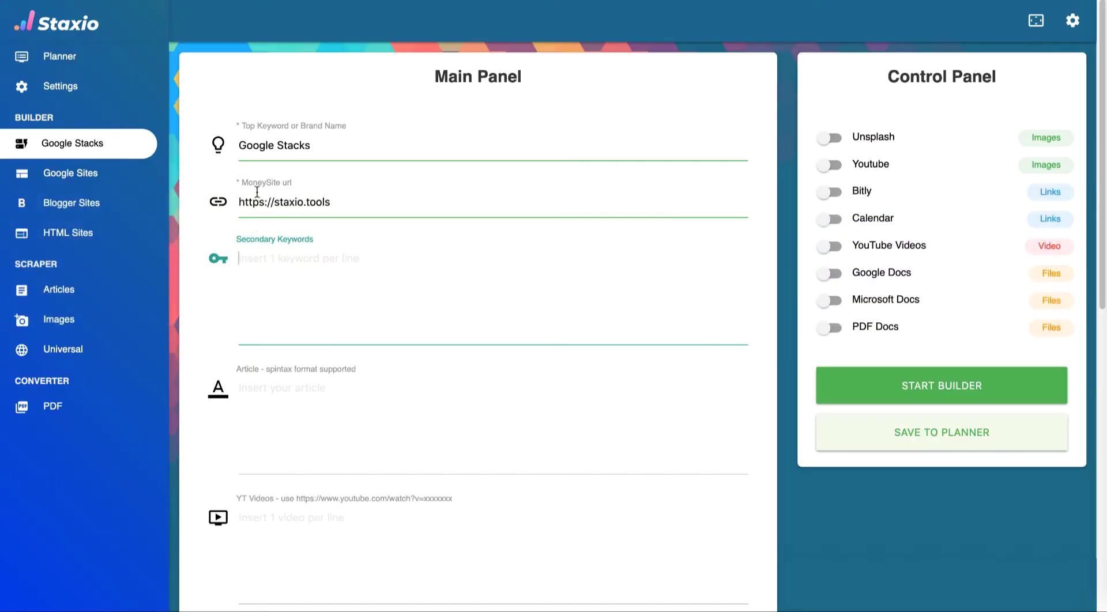
pyautogui.press('super+v')
pyautogui.press('Tab')
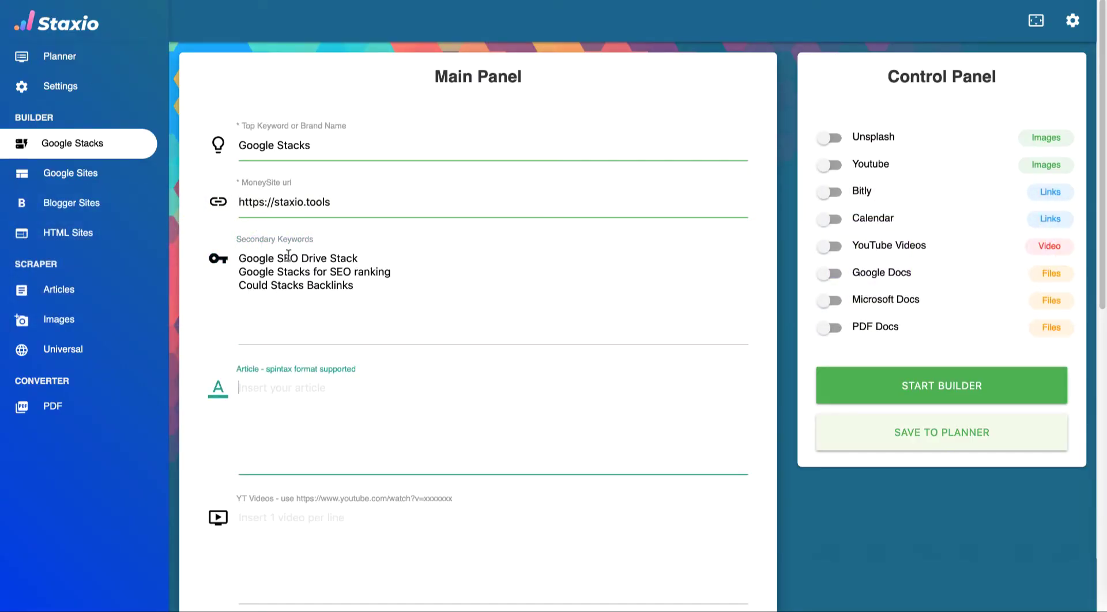
pyautogui.scroll(-1, 363, 349)
pyautogui.scroll(-5, 362, 343)
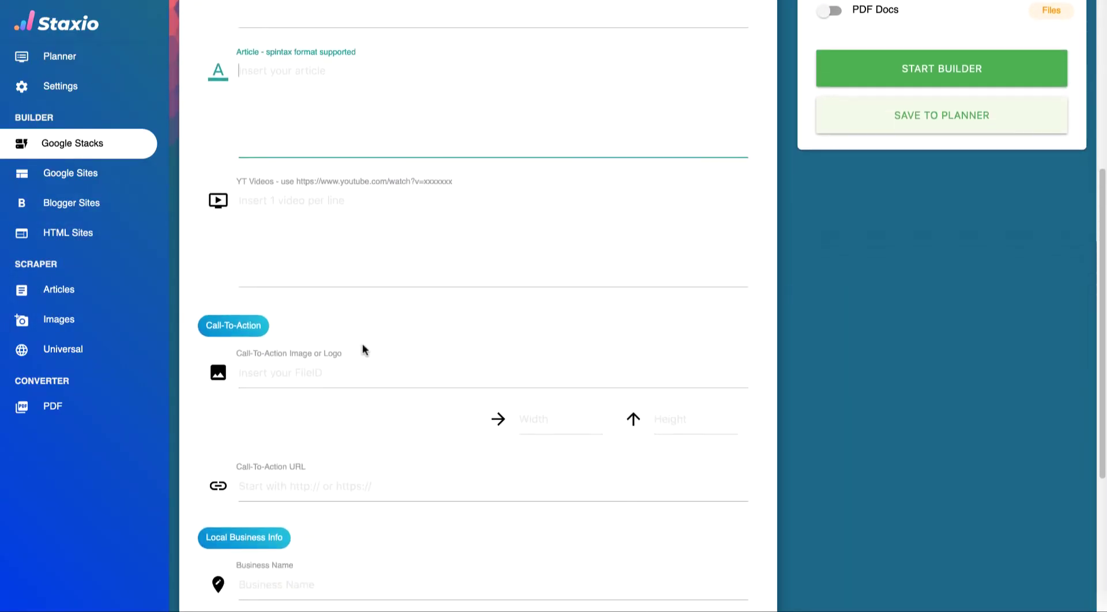
# - Copy the article paragraphs from the notes into the Article field
pyautogui.press('super+Tab')
pyautogui.click(56, 168)
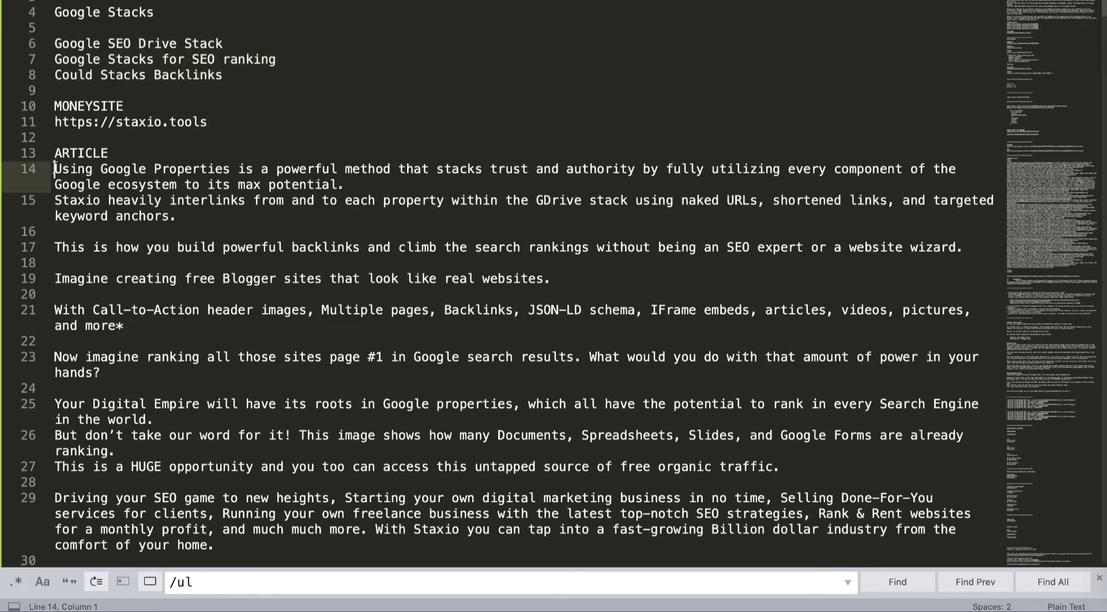
pyautogui.scroll(-2, 154, 246)
pyautogui.scroll(-4, 155, 247)
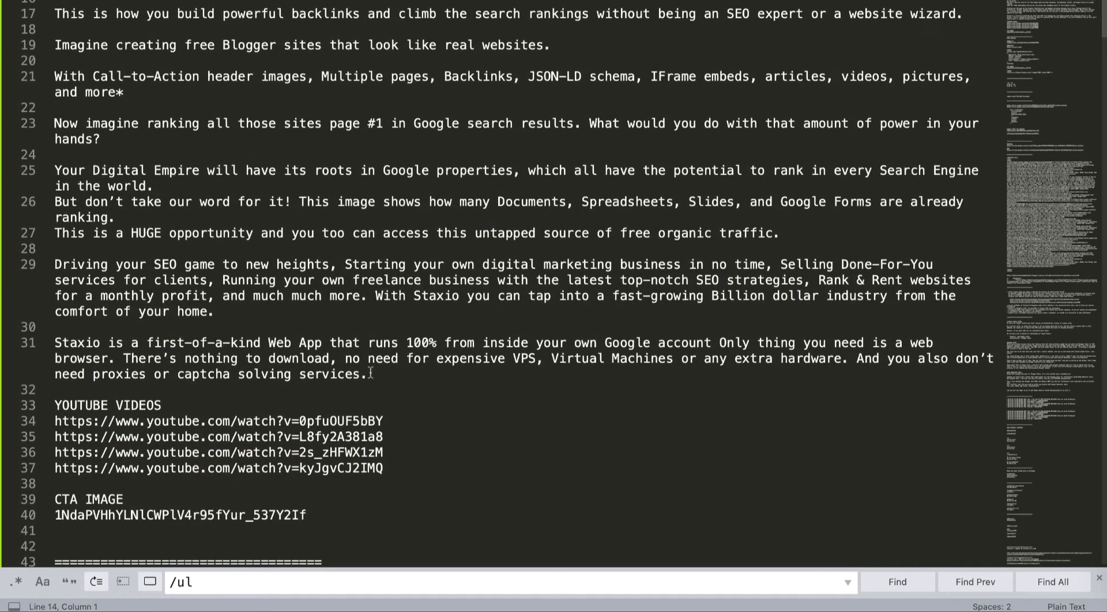
pyautogui.keyDown('shift'); pyautogui.click(380, 376); pyautogui.keyUp('shift')
pyautogui.press('super+c')
pyautogui.press('super+Tab')
pyautogui.press('super+v')
pyautogui.scroll(-8, 343, 320)
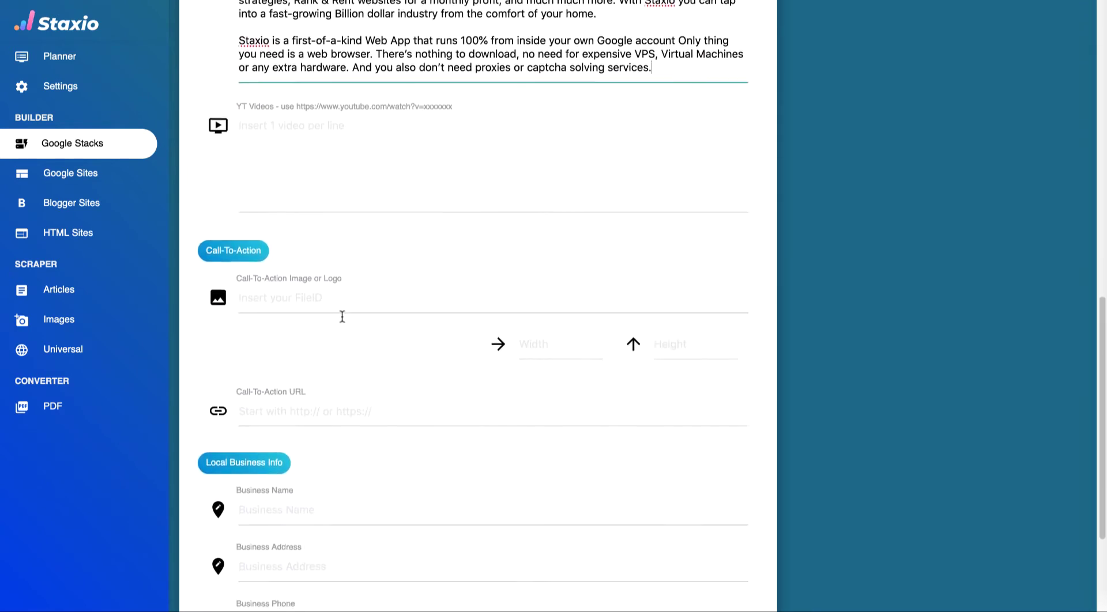
# - Copy the four YouTube video links from the notes into YT Videos
pyautogui.click(323, 68)
pyautogui.press('super+Tab')
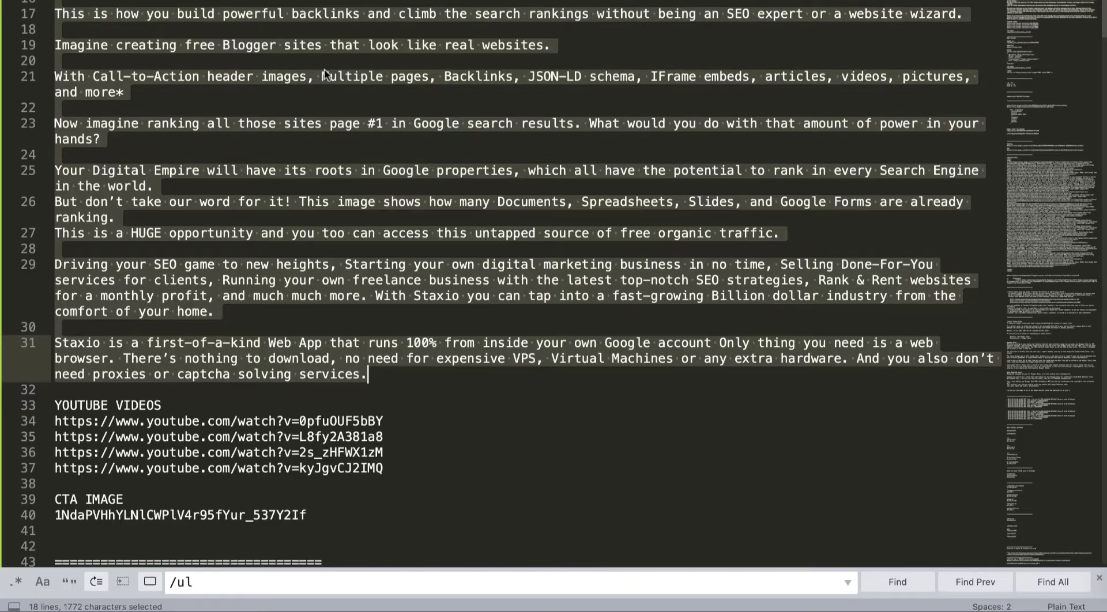
pyautogui.moveTo(385, 469); pyautogui.dragTo(54, 423)
pyautogui.press('super+c')
pyautogui.press('super+Tab')
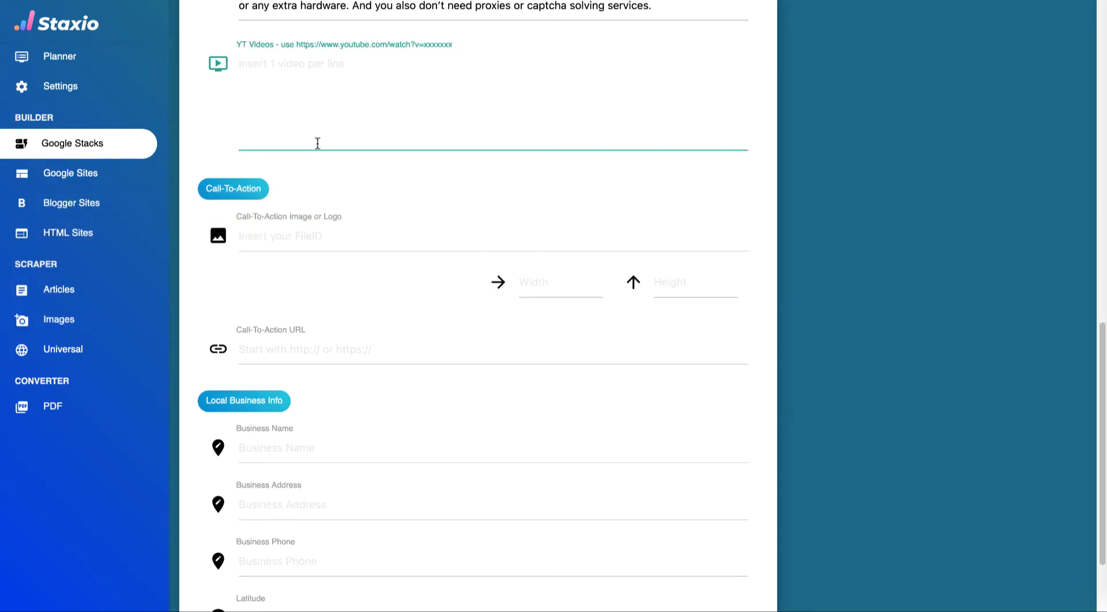
pyautogui.press('super+v')
# - Copy the CTA image file ID from the notes into Call-To-Action Image
pyautogui.click(286, 241)
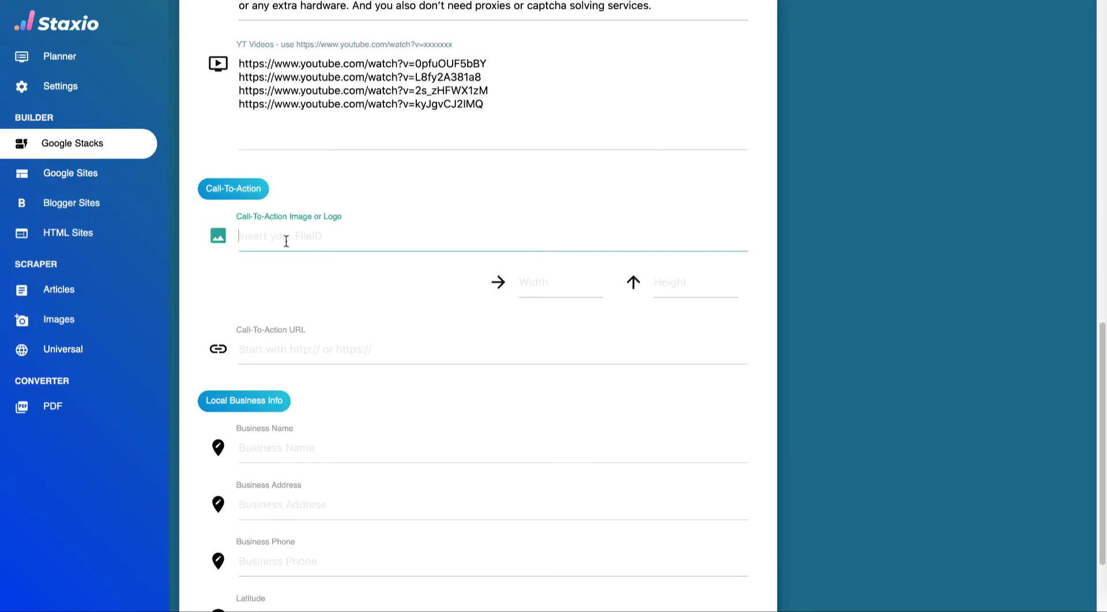
pyautogui.scroll(-3, 285, 241)
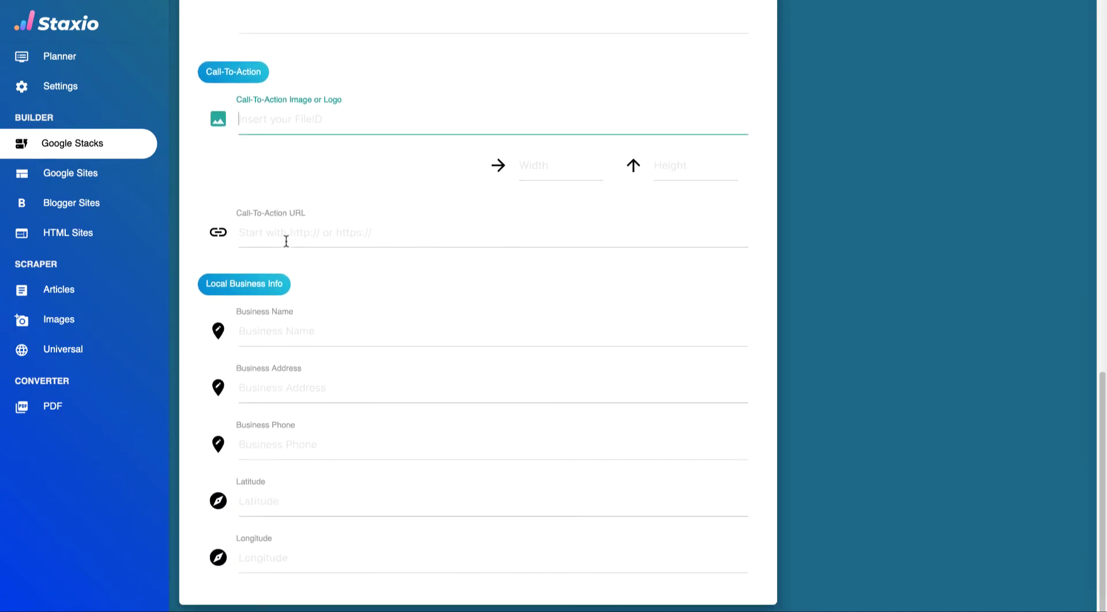
pyautogui.press('super+Tab')
pyautogui.scroll(-5, 286, 240)
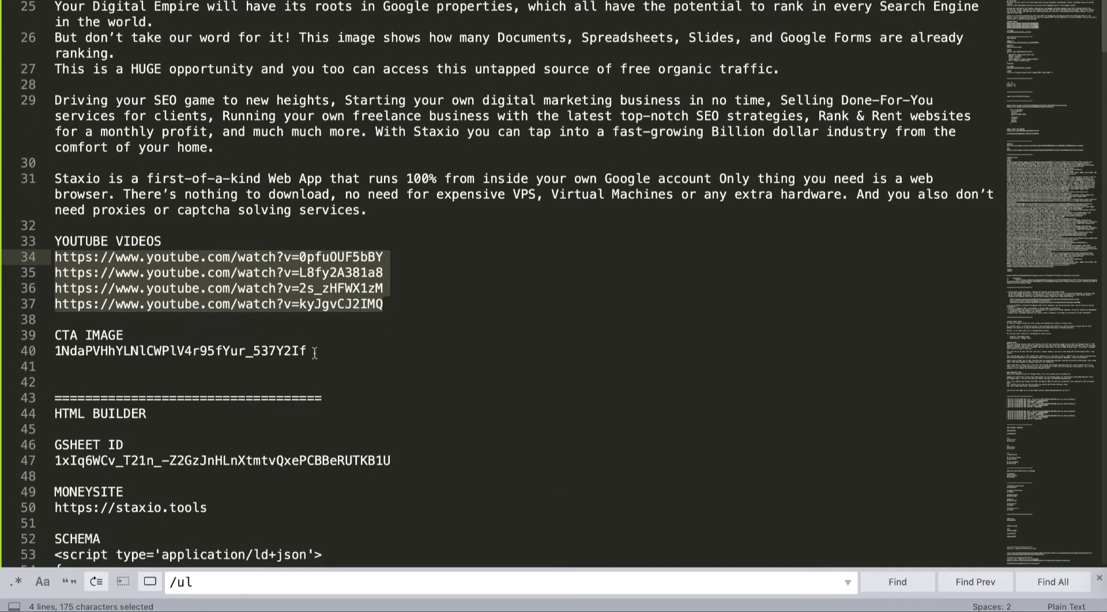
pyautogui.click(315, 351)
pyautogui.doubleClick(315, 351)
pyautogui.press('super+c')
pyautogui.press('super+Tab')
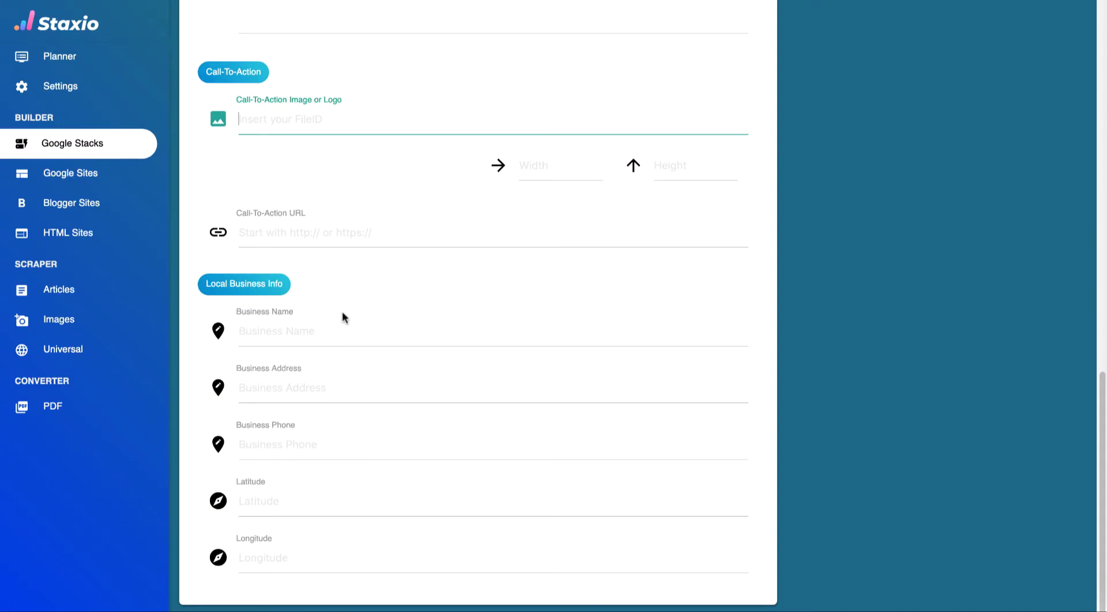
pyautogui.press('super+v')
pyautogui.click(367, 244)
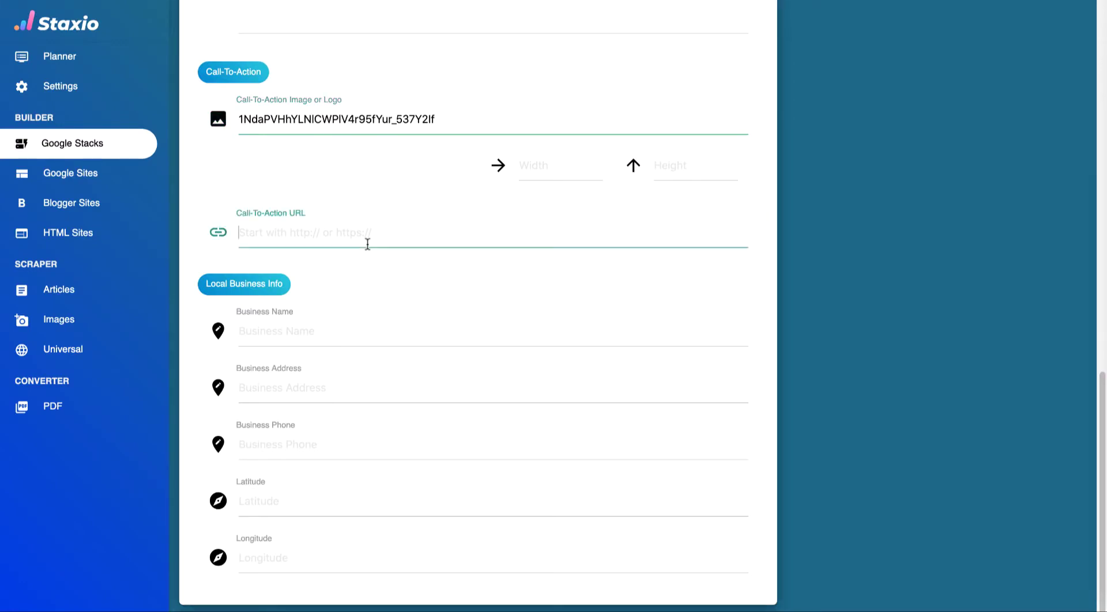
pyautogui.press('super+Tab')
pyautogui.scroll(10, 367, 245)
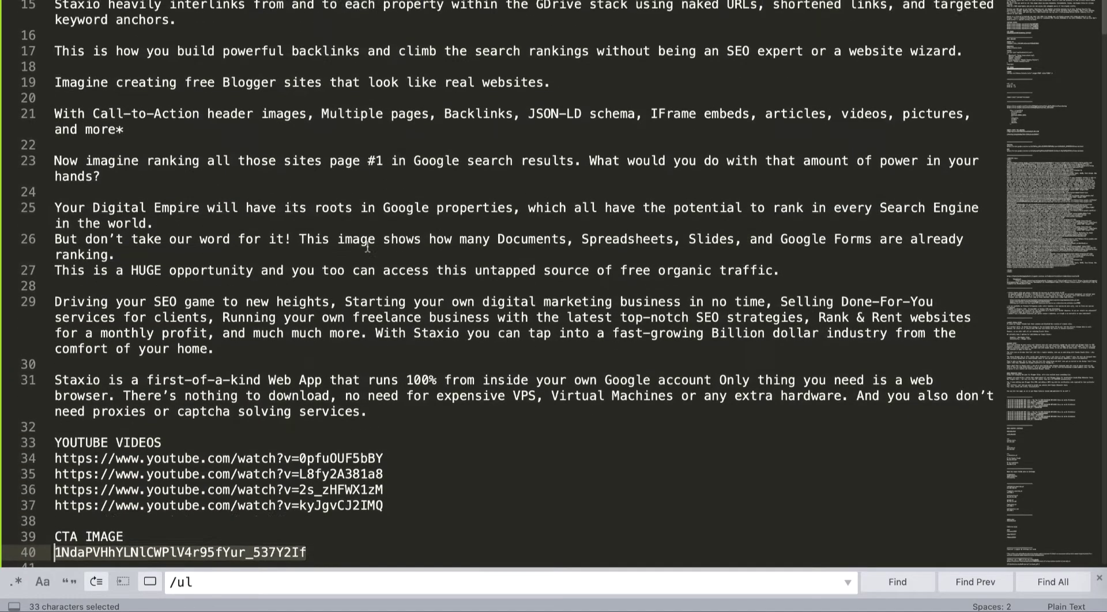
pyautogui.moveTo(208, 104); pyautogui.dragTo(55, 103)
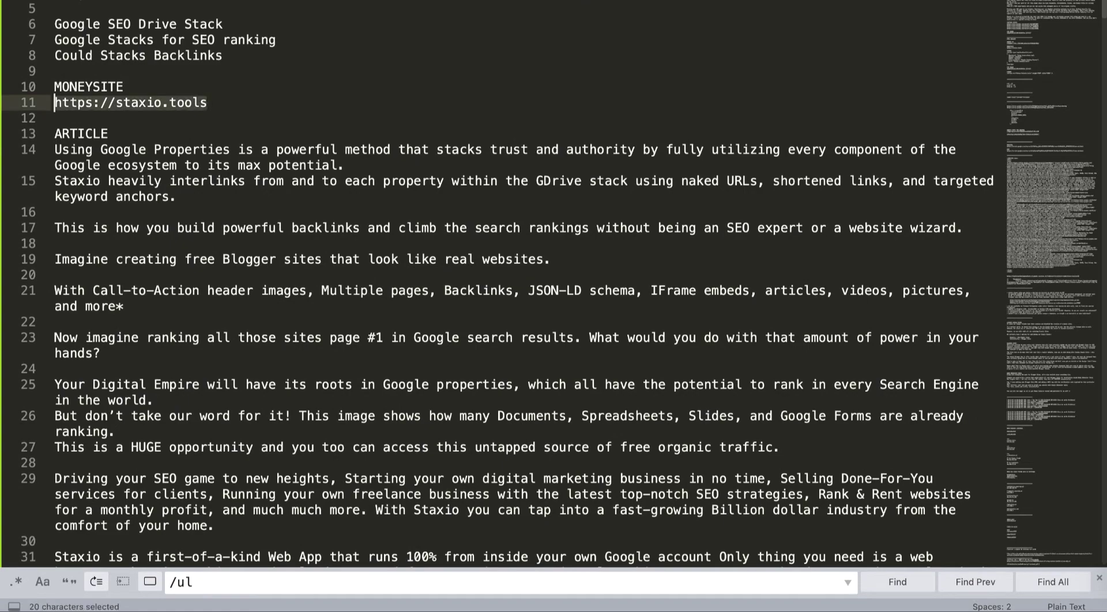
pyautogui.press('super+c')
pyautogui.press('super+Tab')
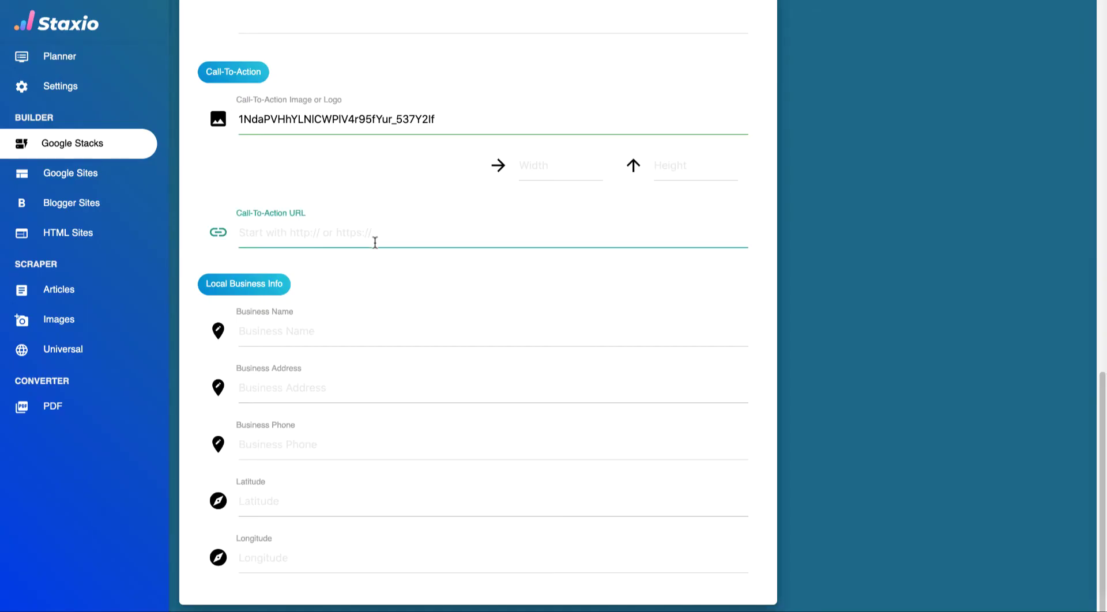
pyautogui.press('super+v')
pyautogui.click(311, 336)
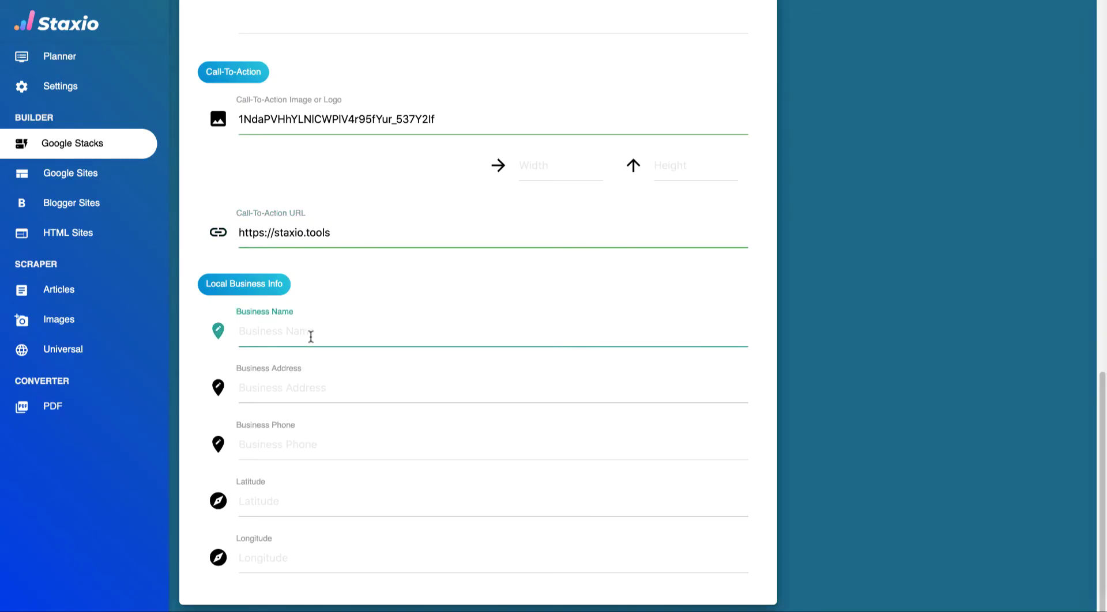
# - Autofill the business name Staxio Digital and the address United Arab Emirates
pyautogui.write('Staxio')
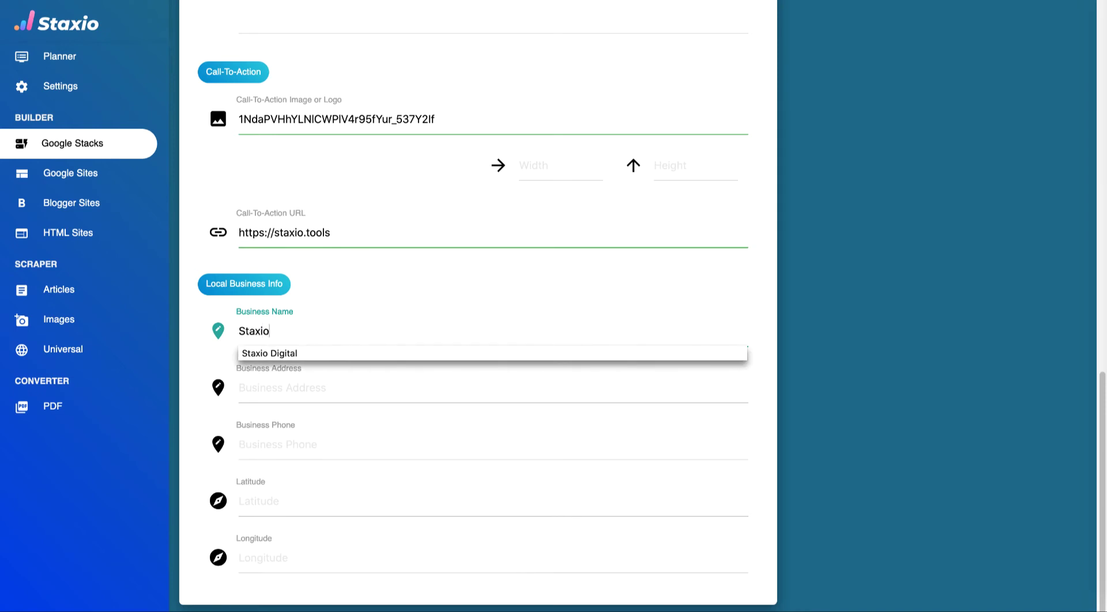
pyautogui.press('Down')
pyautogui.press('Return')
pyautogui.click(282, 387)
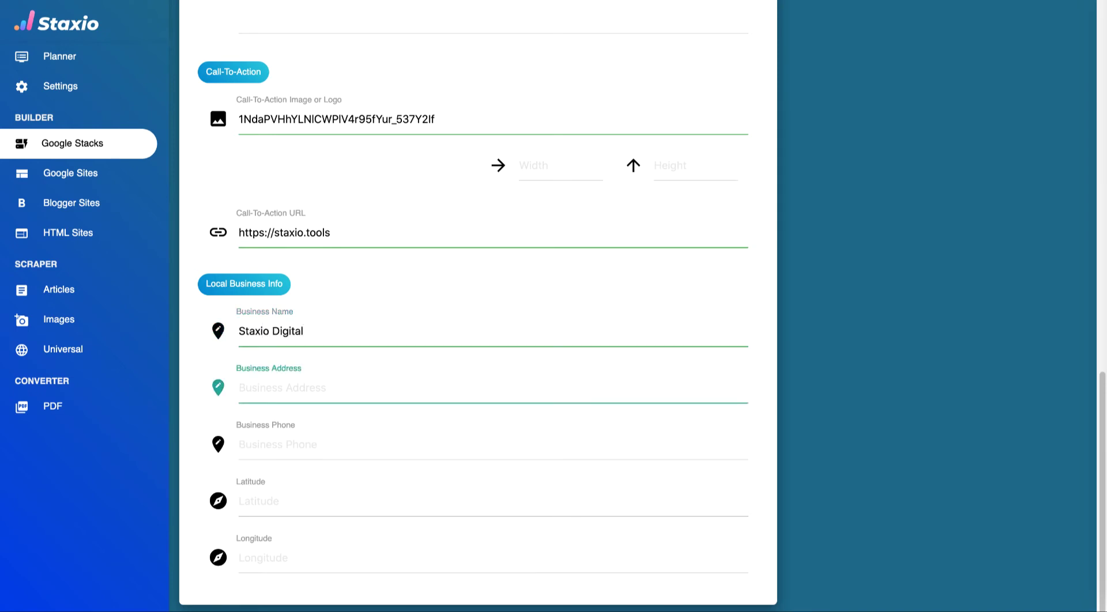
pyautogui.write('Uni')
pyautogui.press('Down')
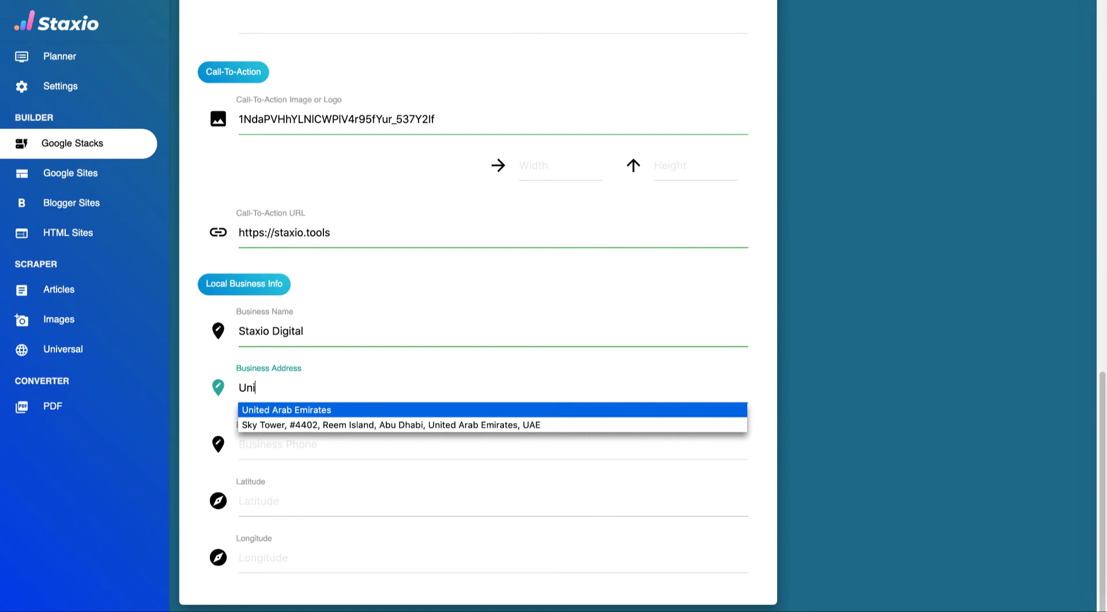
pyautogui.press('Return')
# - Autofill the business phone, latitude 50.8908274 and longitude -130.1006882
pyautogui.click(277, 444)
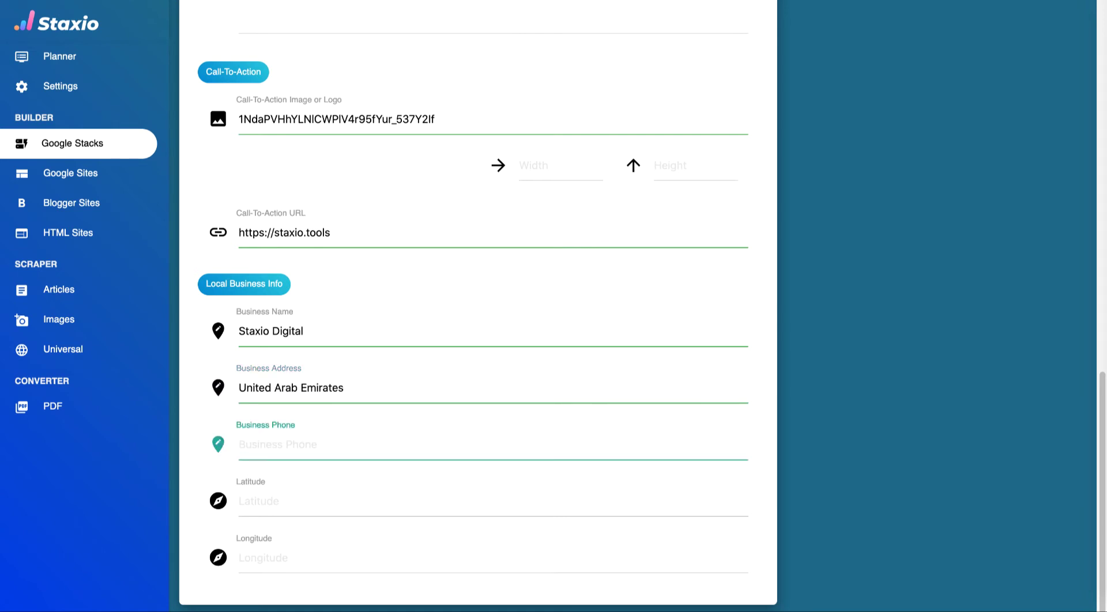
pyautogui.write('+')
pyautogui.press('Down')
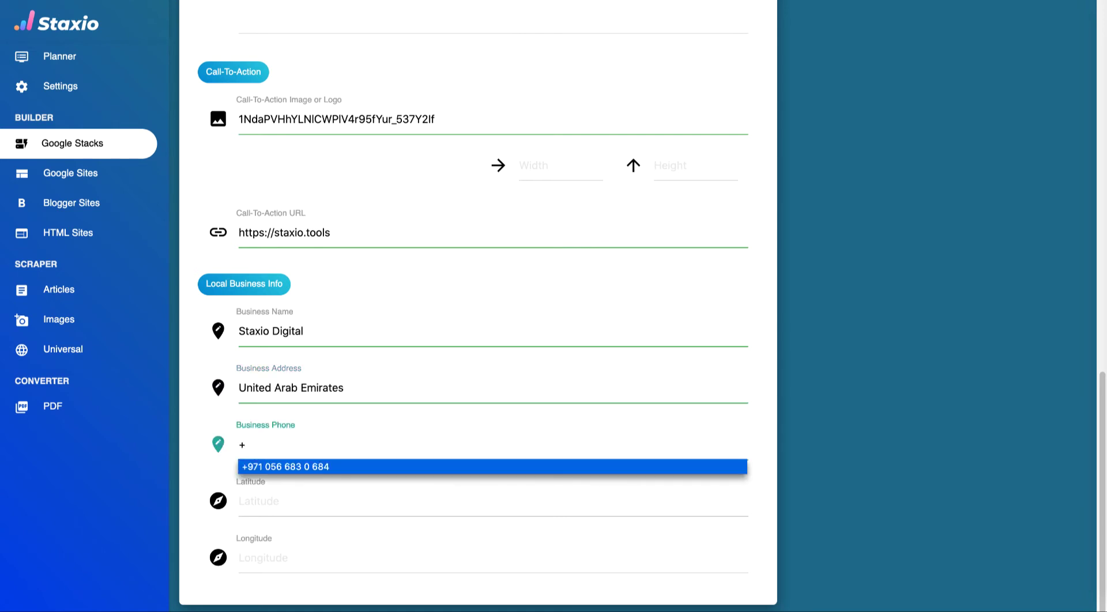
pyautogui.press('Return')
pyautogui.press('Tab')
pyautogui.press('Down')
pyautogui.press('Tab')
pyautogui.press('Down')
pyautogui.press('Return')
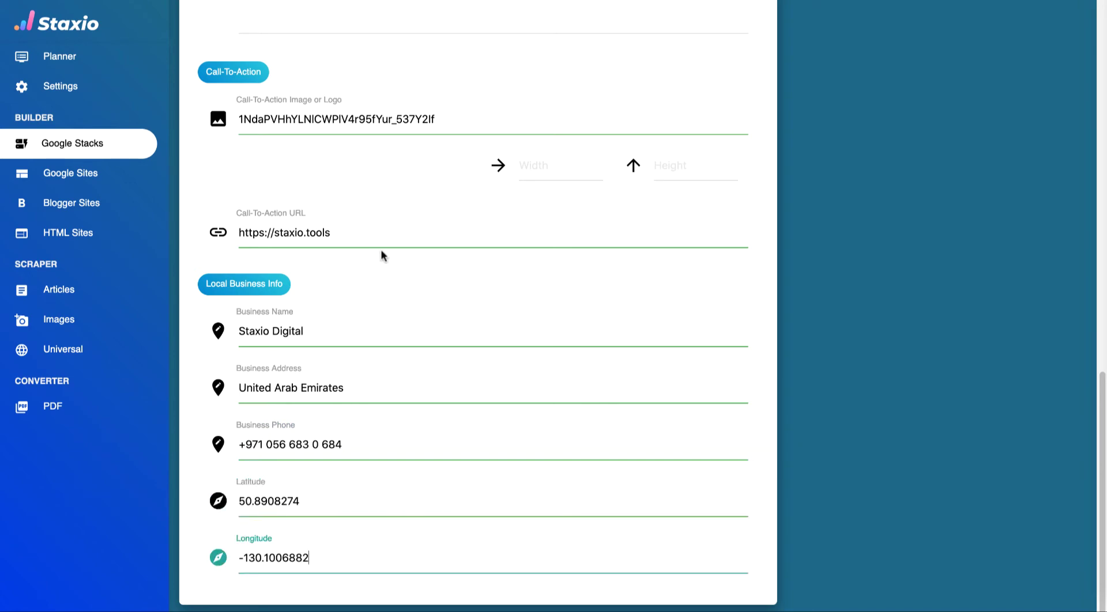
pyautogui.scroll(20, 382, 255)
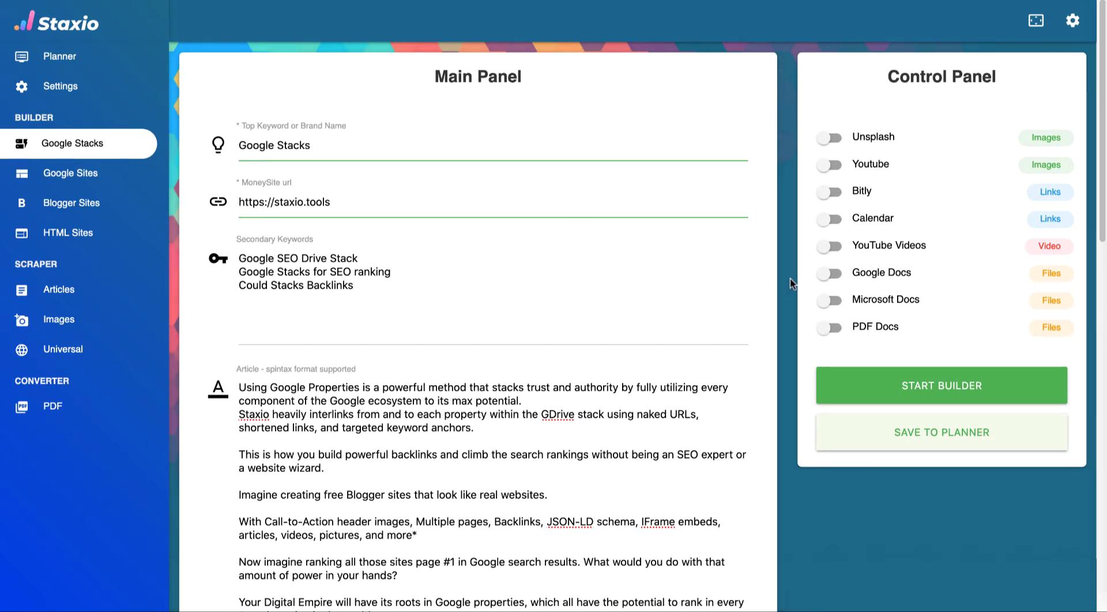
# - Switch on the PDF Docs, Microsoft Docs, Google Docs and Calendar toggles in the Control Panel
pyautogui.click(830, 328)
pyautogui.click(828, 304)
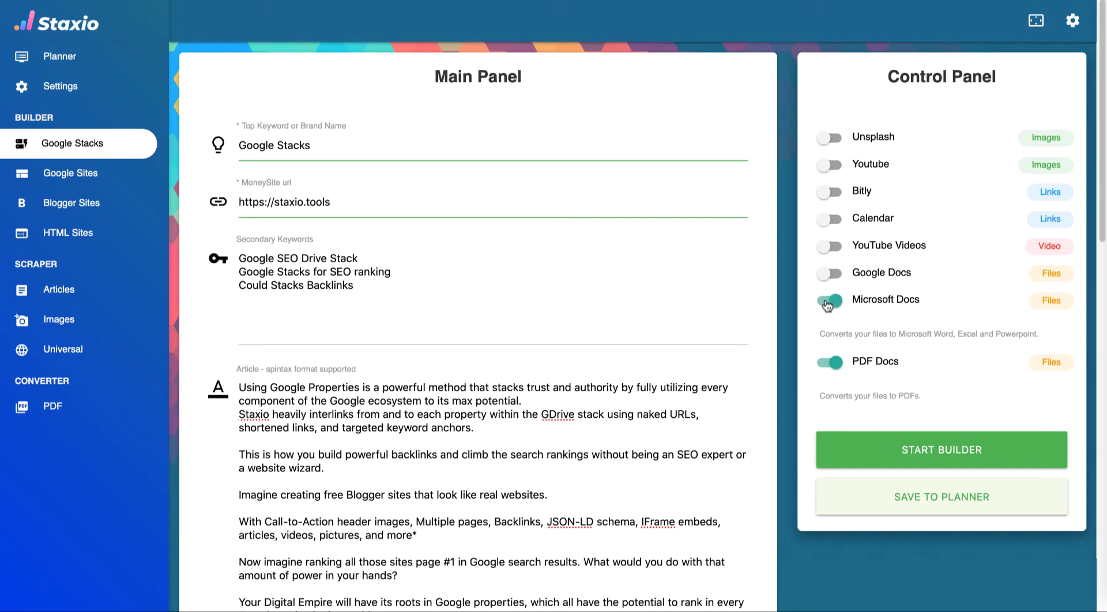
pyautogui.click(829, 275)
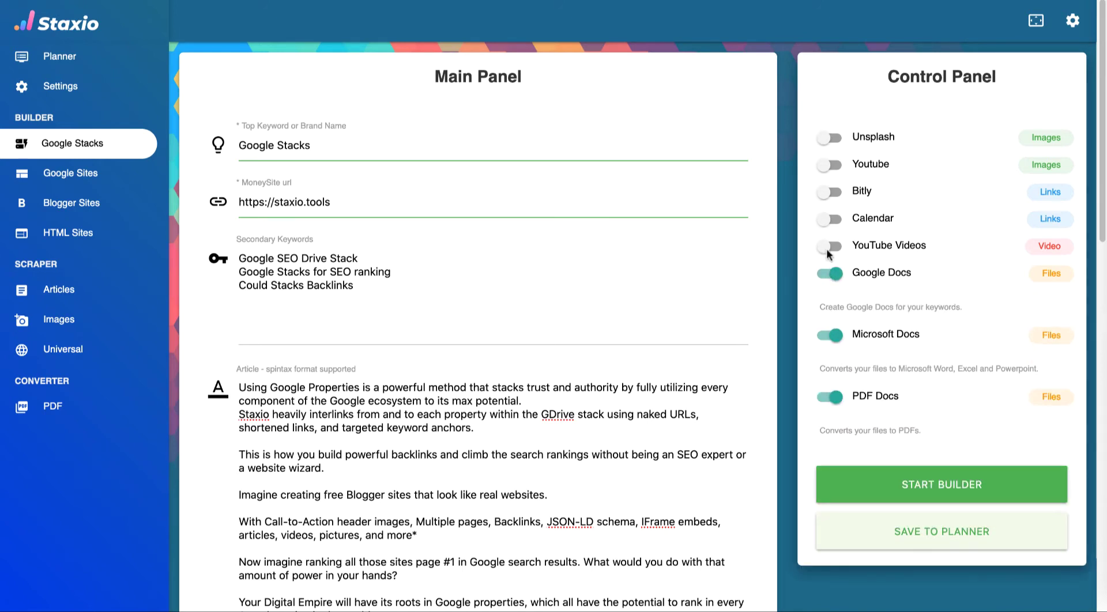
pyautogui.click(824, 220)
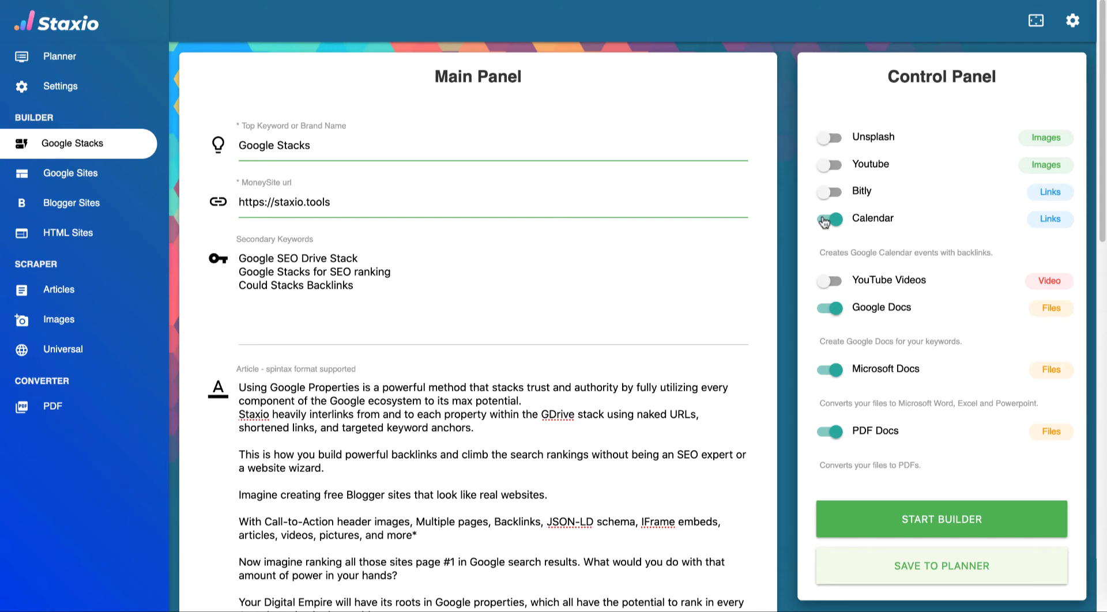
pyautogui.scroll(-1, 916, 346)
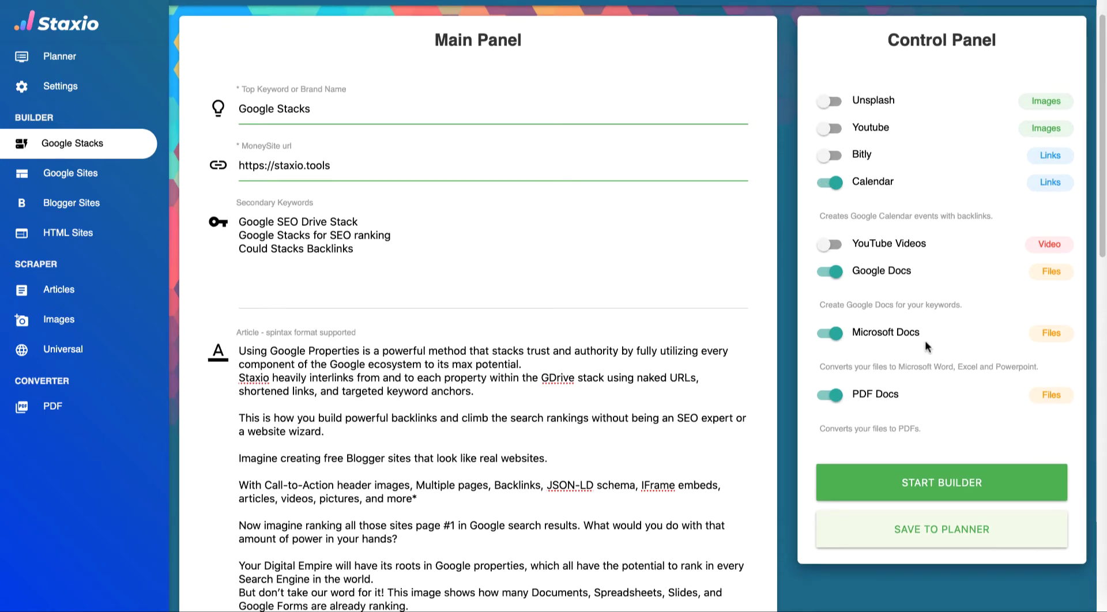
# - Run START BUILDER and wait for the Success! message pointing to Drive and Calendar
pyautogui.click(924, 483)
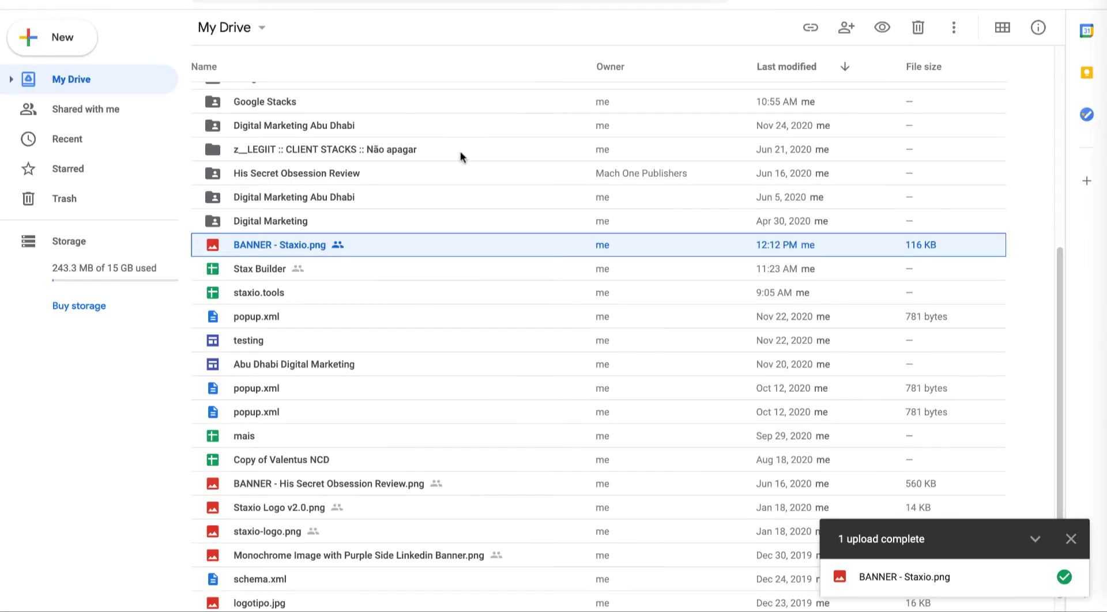
pyautogui.scroll(5, 396, 253)
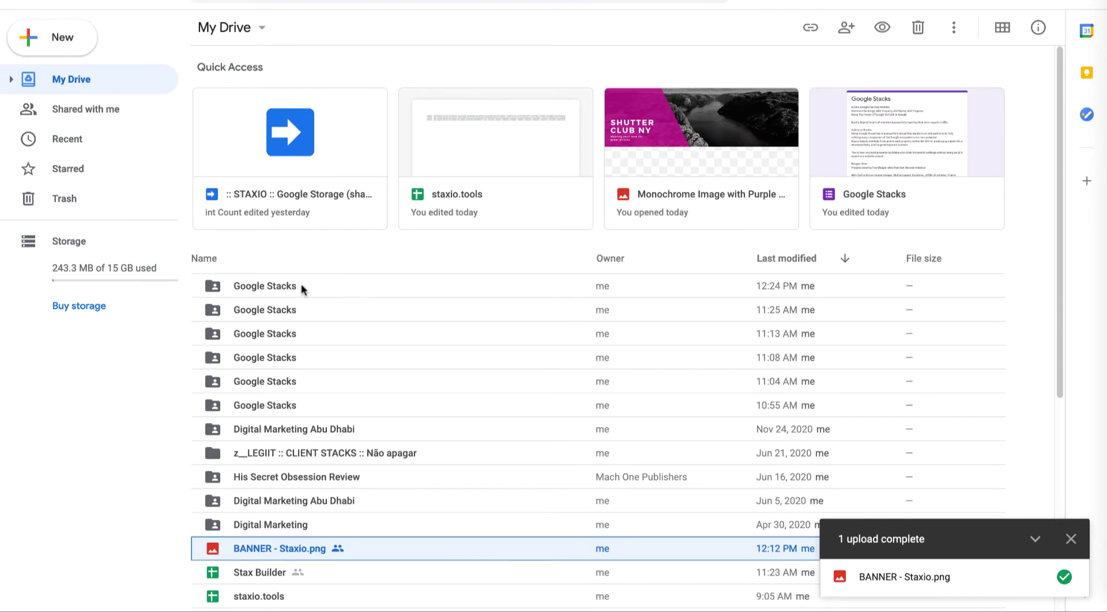
# - Inspect the Microsoft, Articles and PDFs subfolders, then open the Google Stacks spreadsheet
pyautogui.click(215, 290)
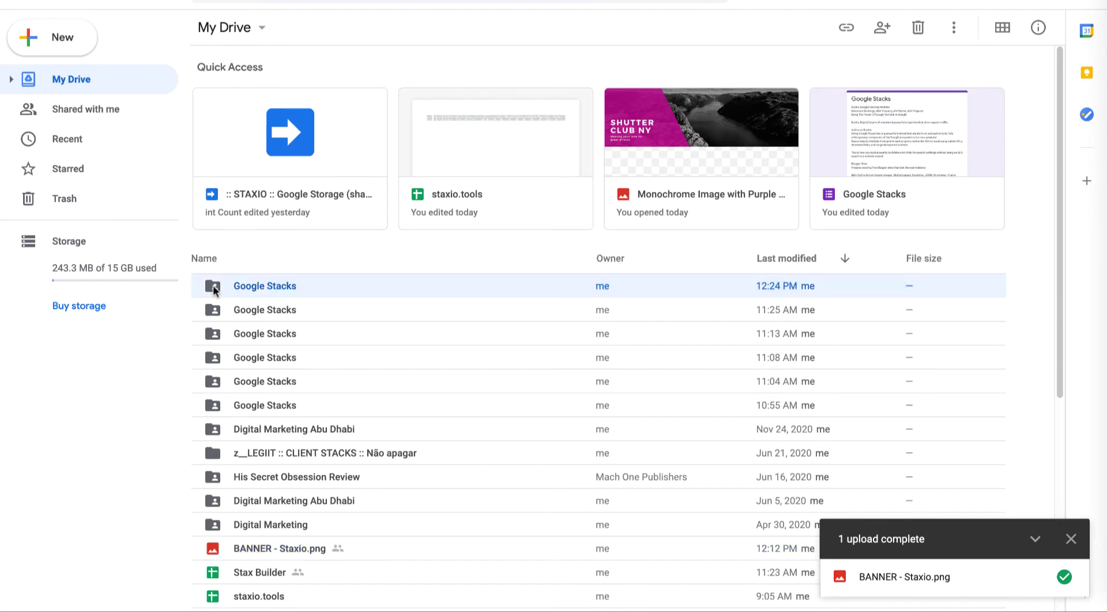
pyautogui.doubleClick(213, 288)
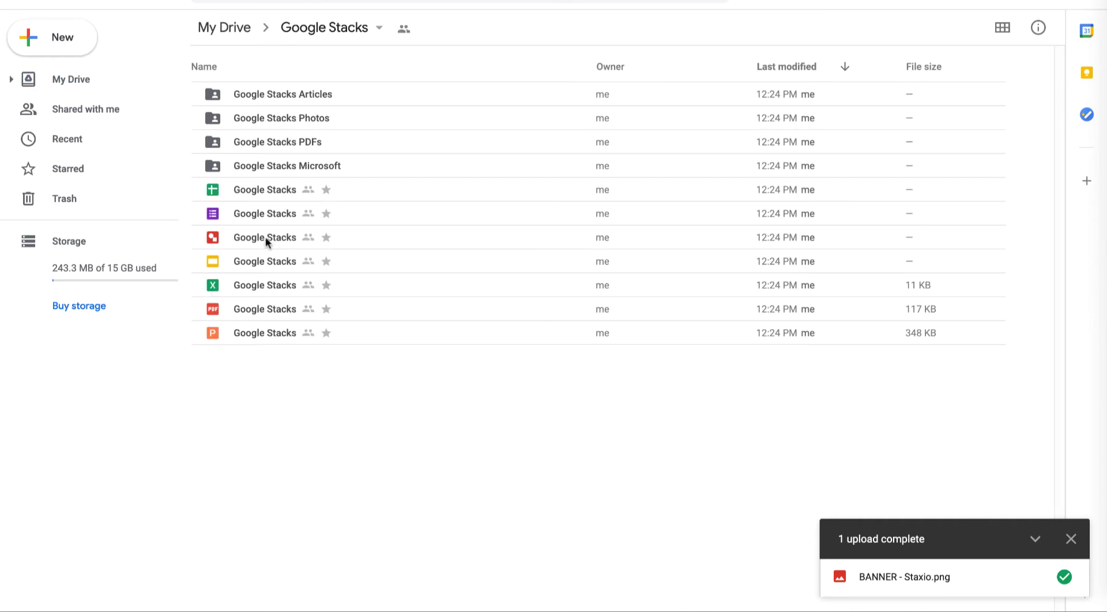
pyautogui.doubleClick(263, 167)
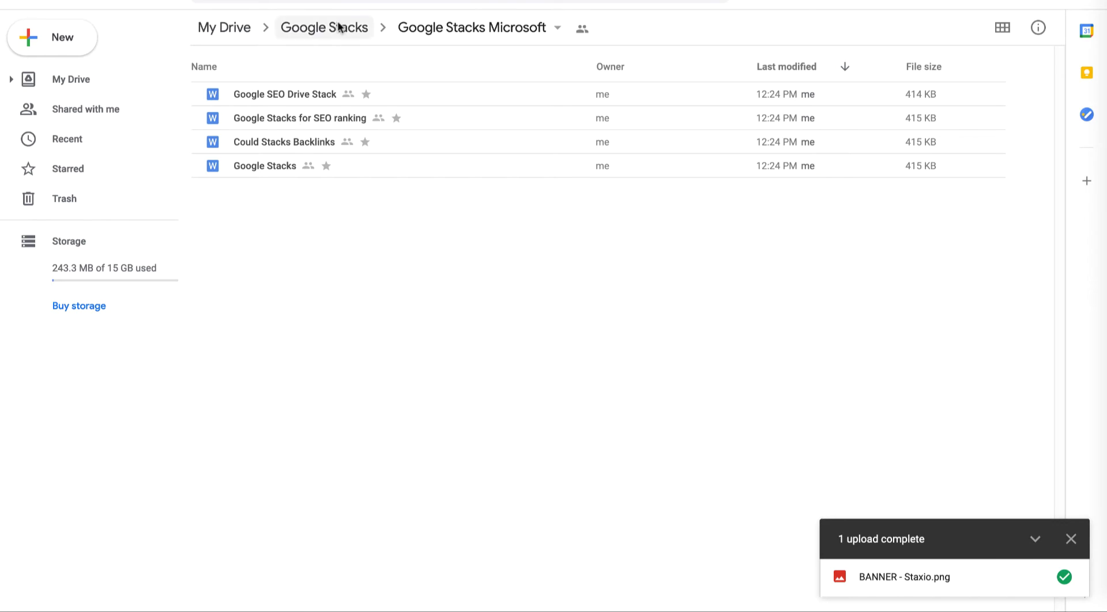
pyautogui.click(338, 27)
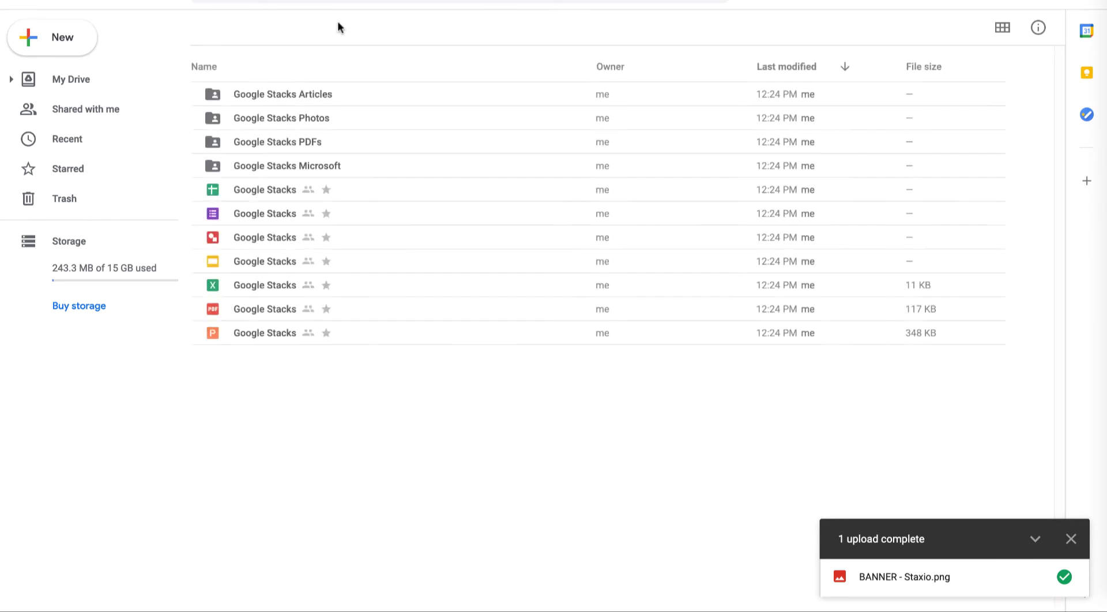
pyautogui.doubleClick(292, 97)
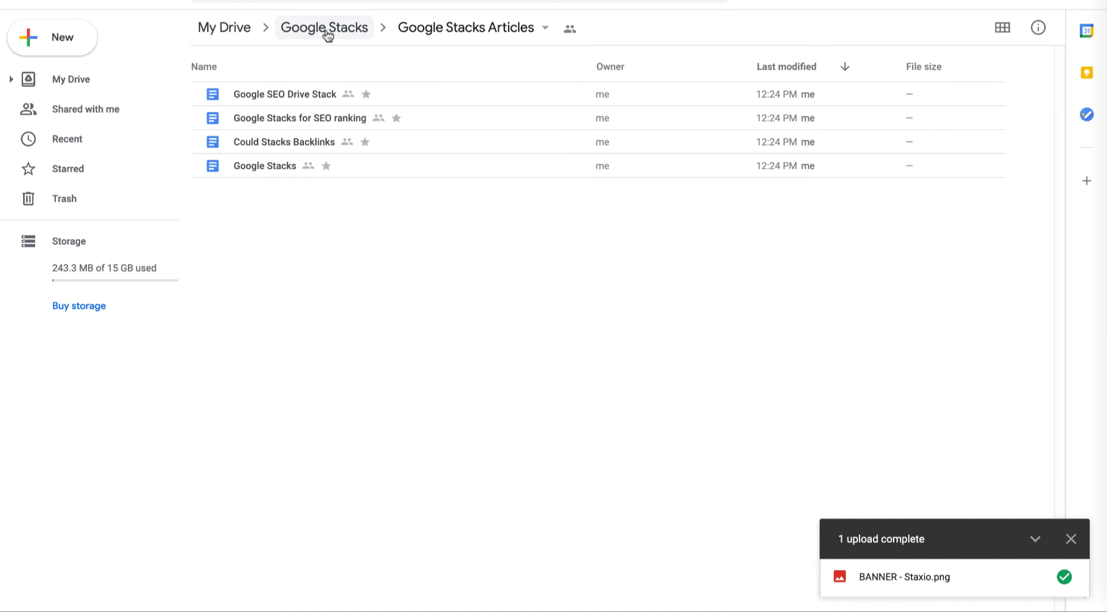
pyautogui.click(327, 35)
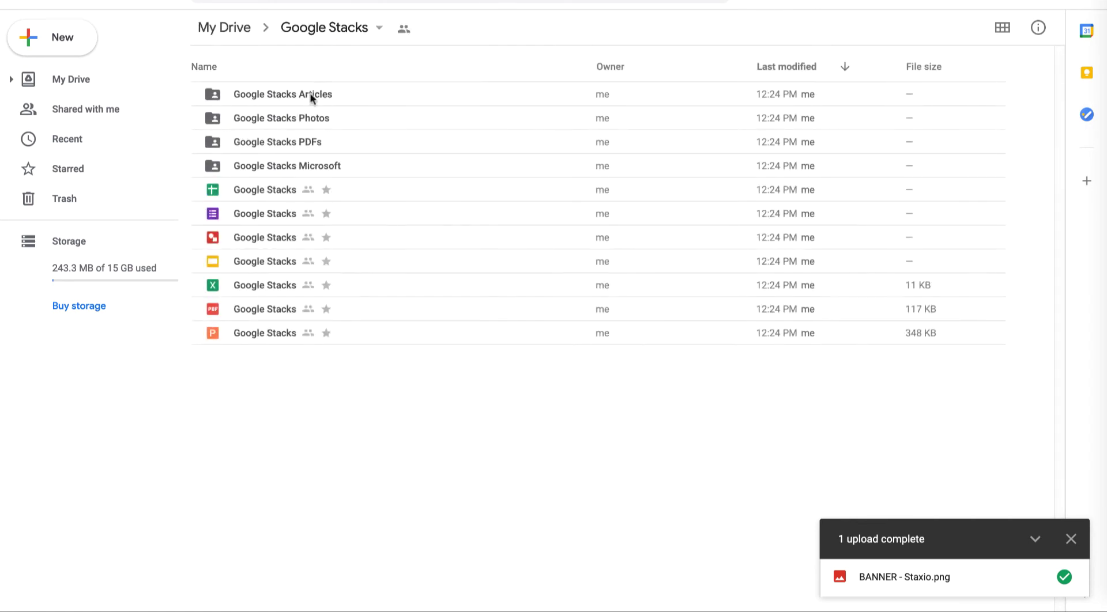
pyautogui.click(299, 146)
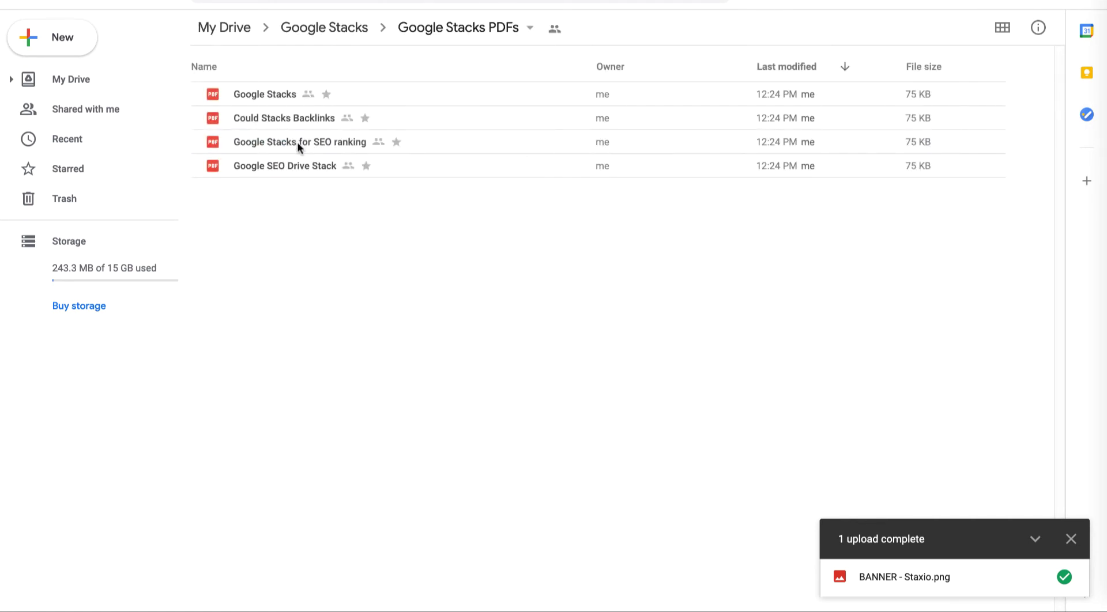
pyautogui.click(334, 35)
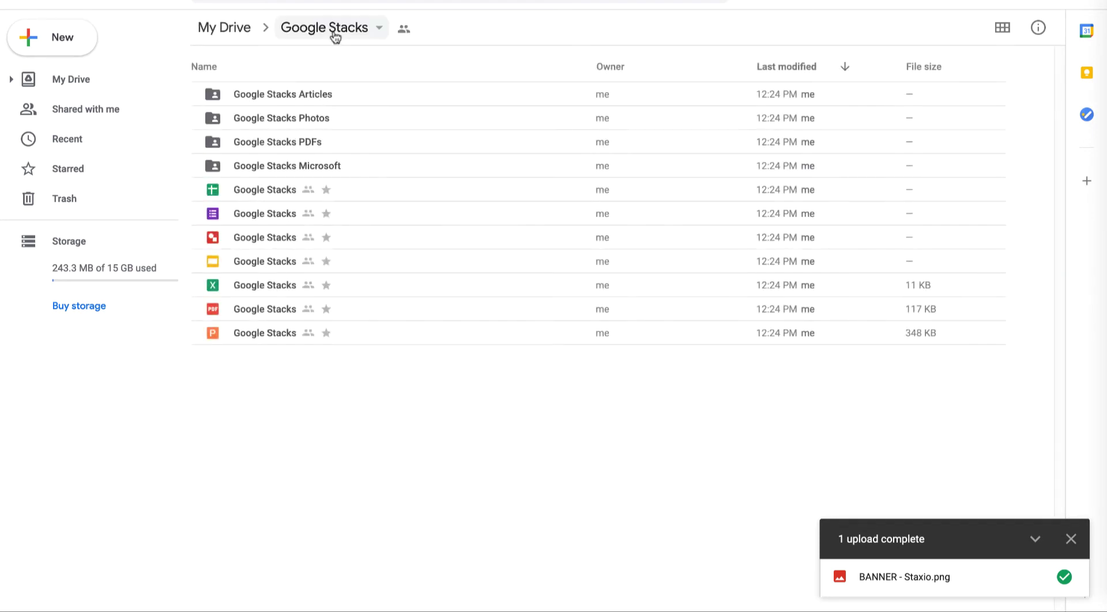
pyautogui.doubleClick(267, 190)
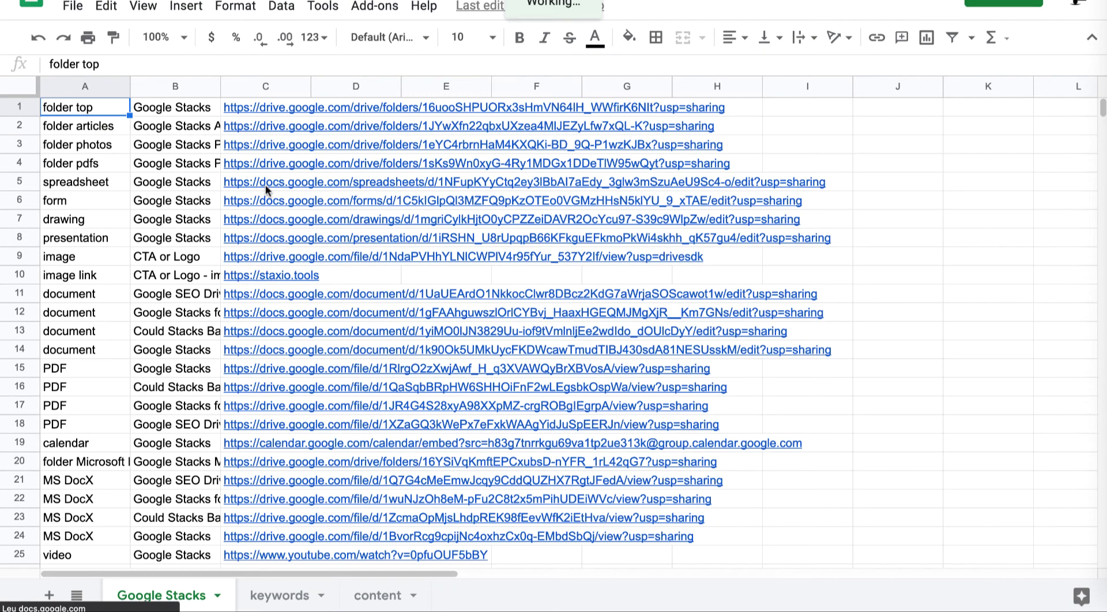
# - Select cell C5, which holds the Google Stacks spreadsheet link
pyautogui.click(266, 187)
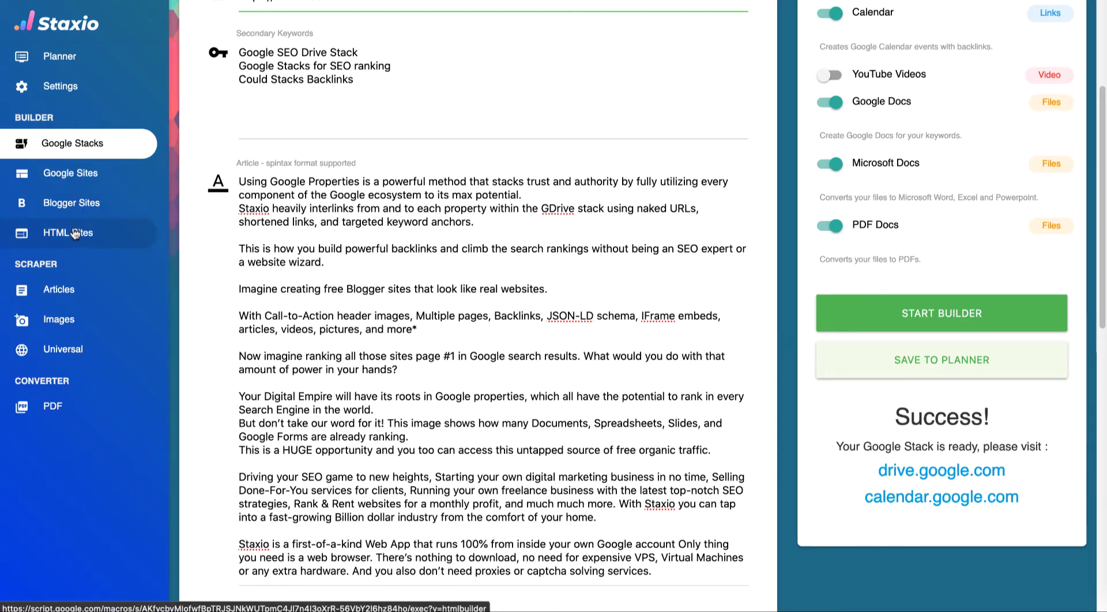
# - In HTML Sites, paste the spreadsheet URL as Google Sheet ID, trimmed to the bare ID
pyautogui.click(73, 234)
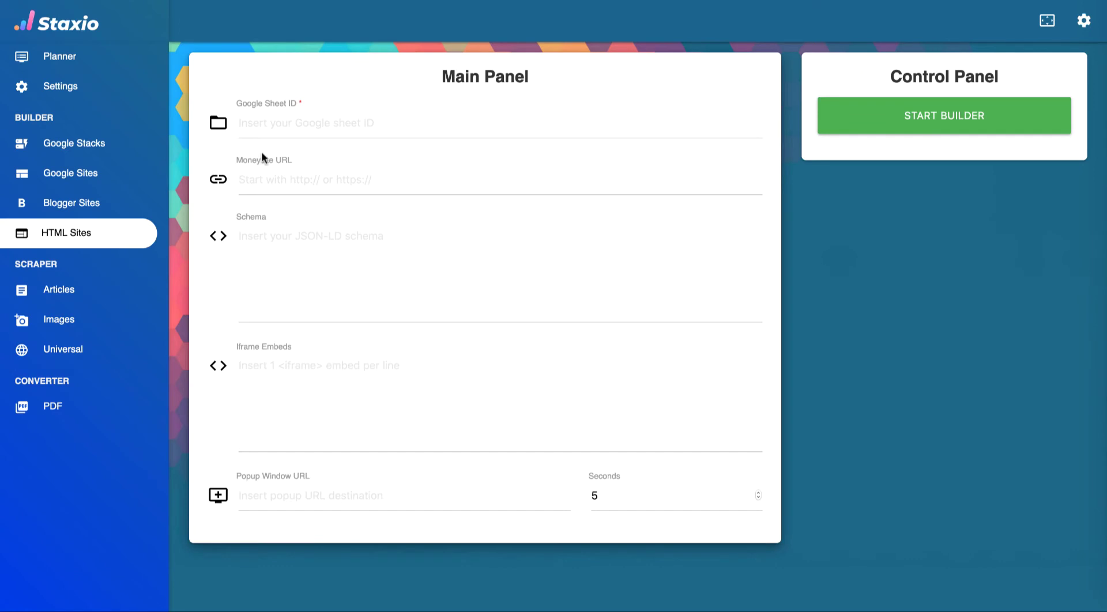
pyautogui.click(284, 131)
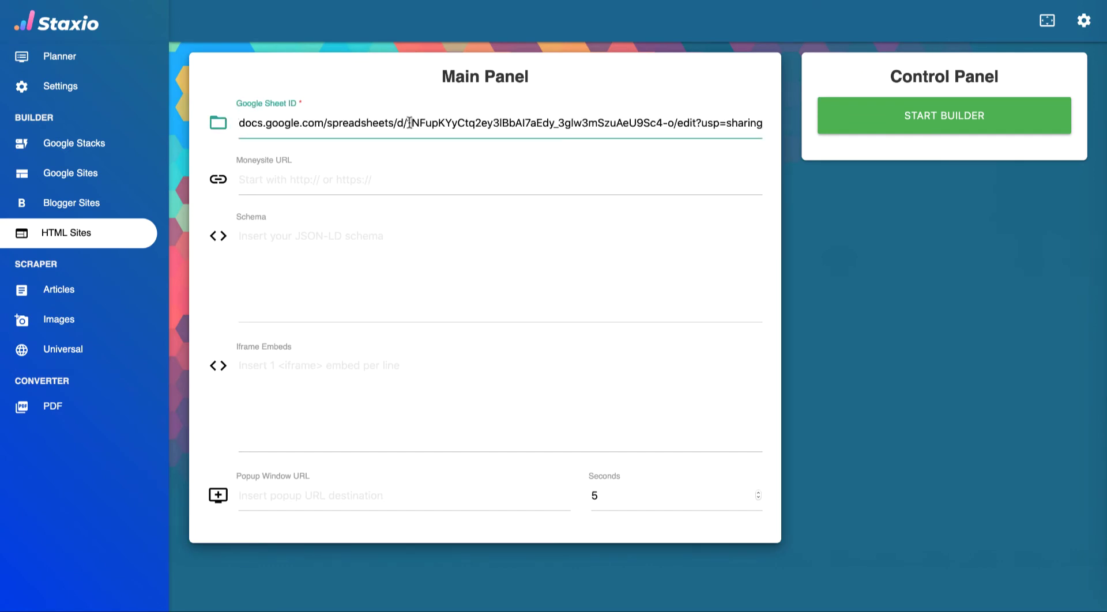
pyautogui.hotkey('shift', 'Home')
pyautogui.press('BackSpace')
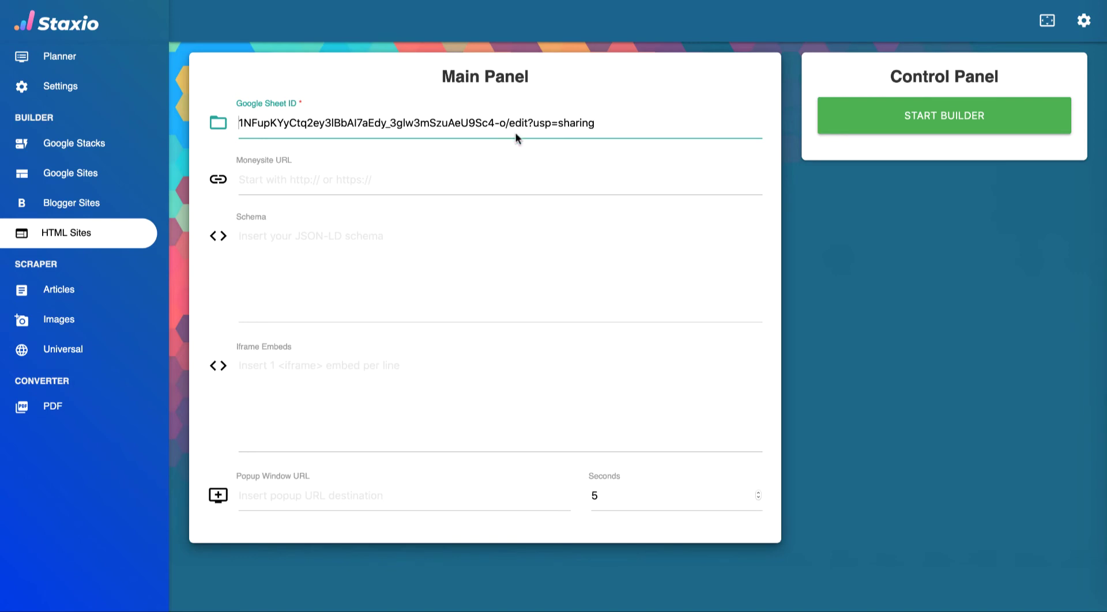
pyautogui.moveTo(599, 125); pyautogui.dragTo(511, 123)
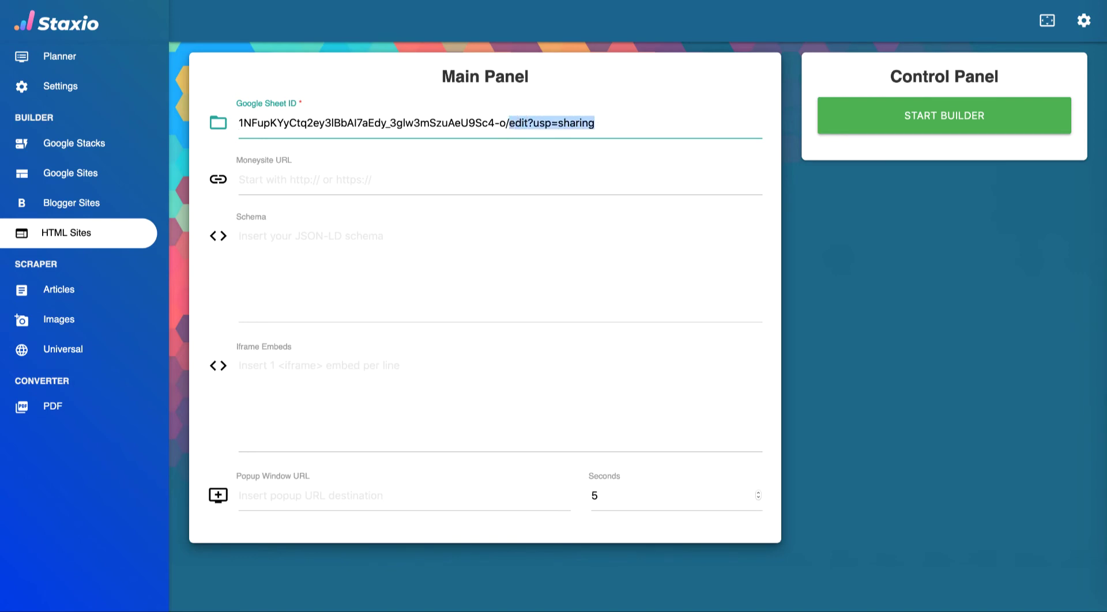
pyautogui.press('BackSpace')
pyautogui.press('BackSpace')
pyautogui.click(450, 183)
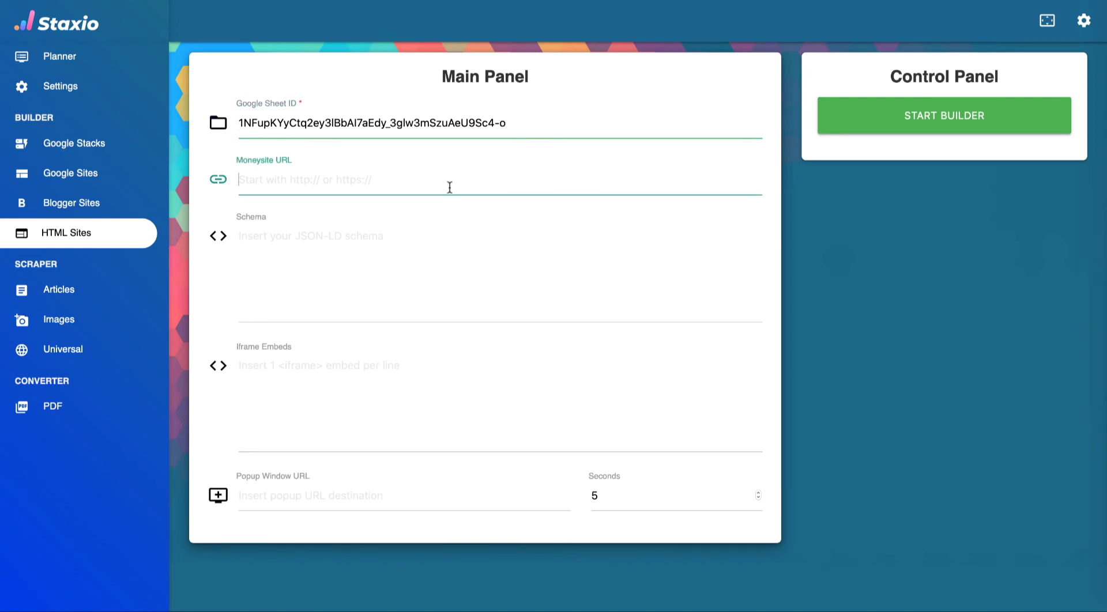
pyautogui.press('super+Tab')
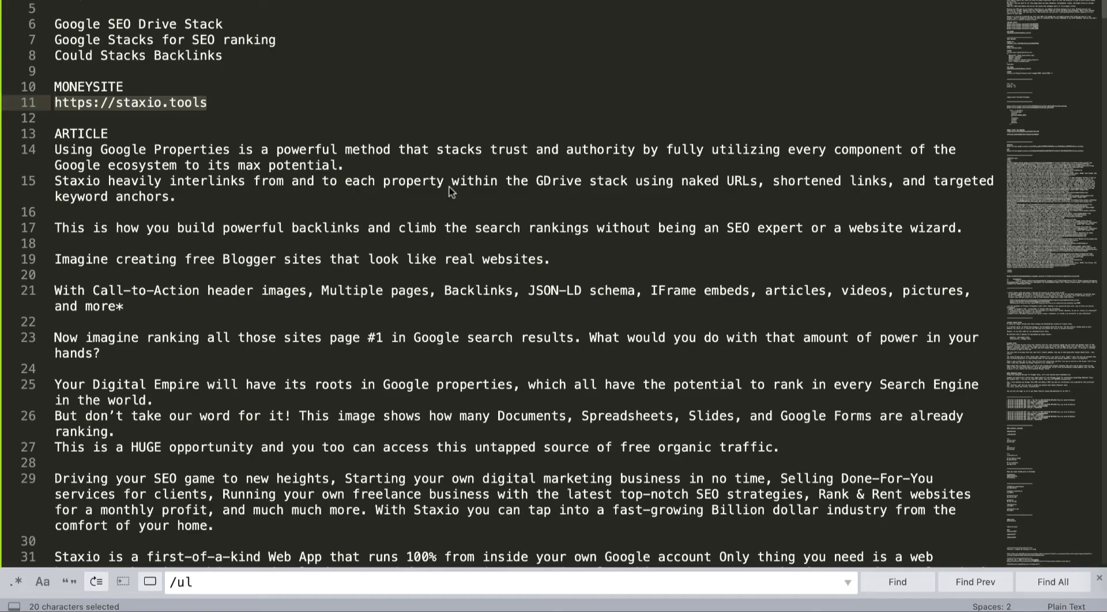
pyautogui.press('super+c')
pyautogui.press('super+Tab')
pyautogui.press('super+v')
pyautogui.click(238, 236)
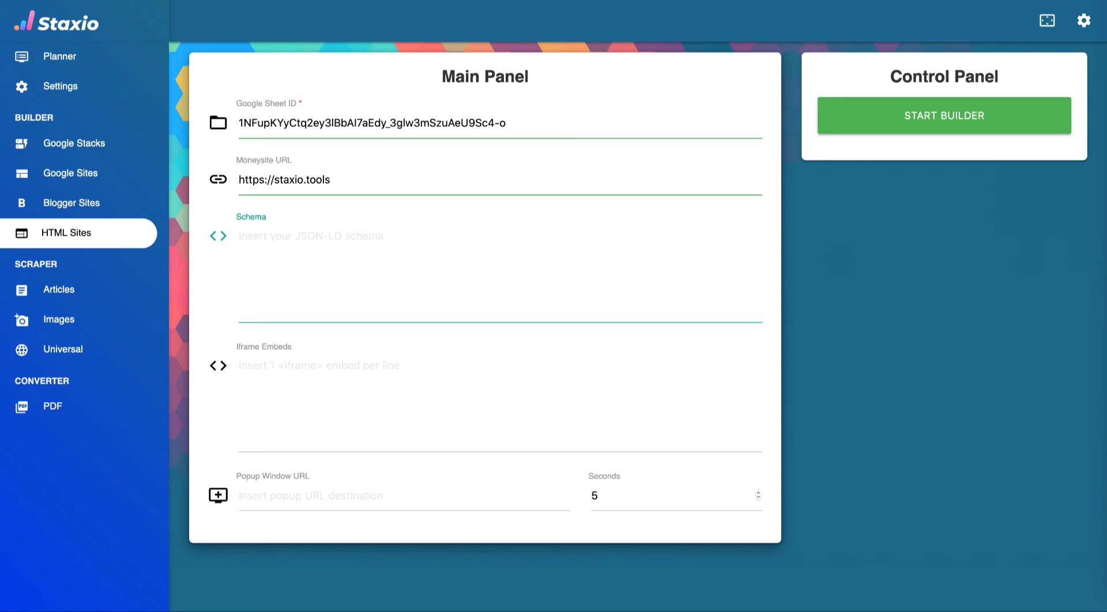
pyautogui.press('super+Tab')
pyautogui.scroll(-10, 449, 190)
pyautogui.scroll(-5, 450, 190)
pyautogui.scroll(-1, 450, 189)
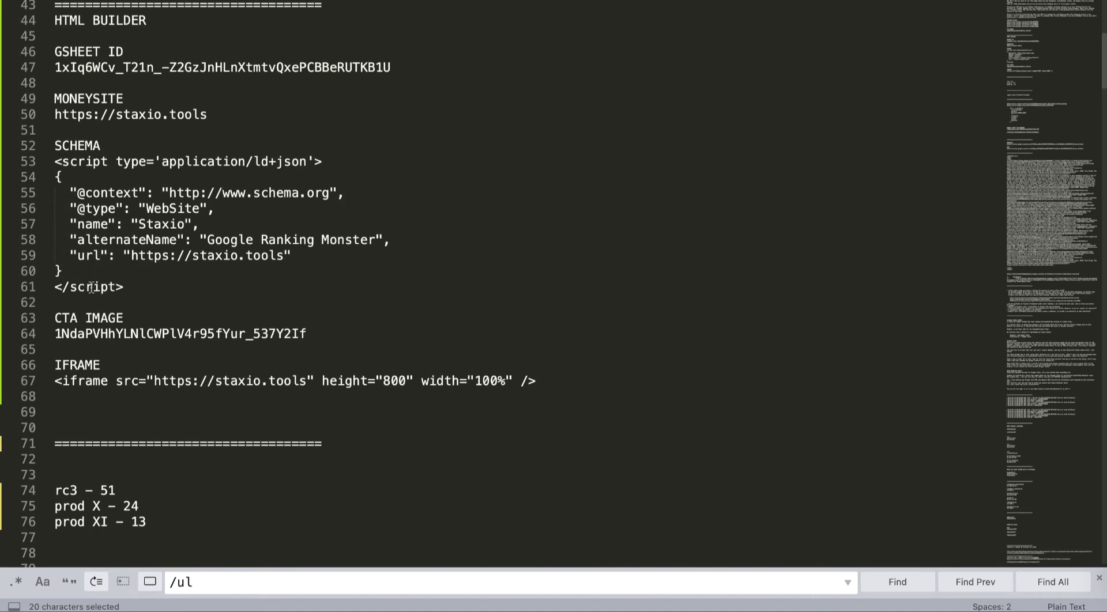
# - Copy the JSON-LD schema block from the notes into the Schema field
pyautogui.moveTo(128, 289); pyautogui.dragTo(47, 168)
pyautogui.press('super+c')
pyautogui.press('super+Tab')
pyautogui.click(288, 223)
pyautogui.press('super+v')
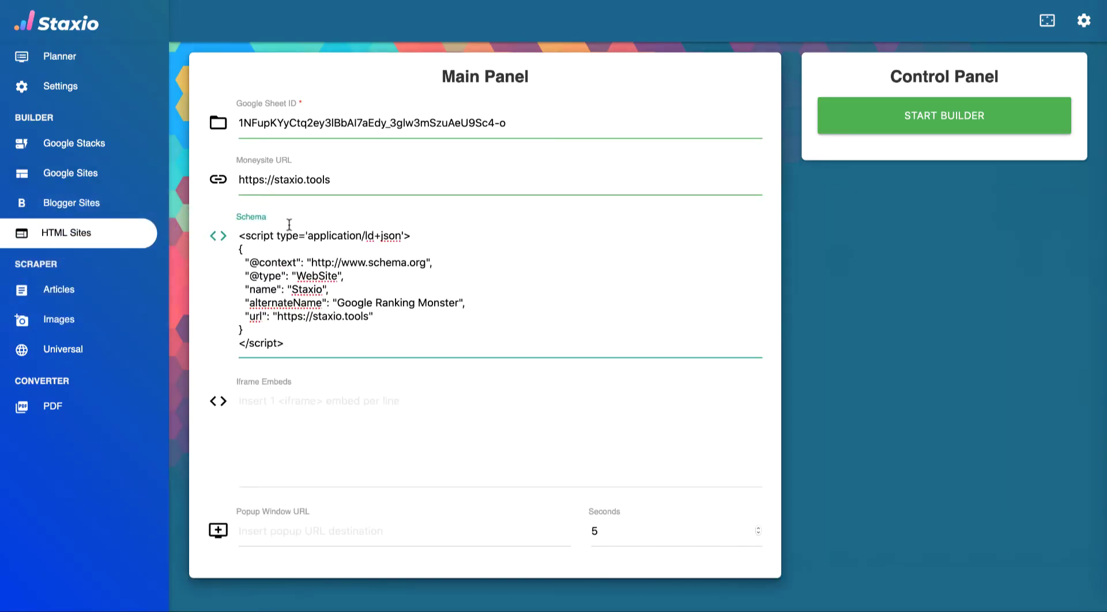
# - Copy the staxio.tools iframe line from the notes into Iframe Embeds
pyautogui.click(280, 389)
pyautogui.press('super+Tab')
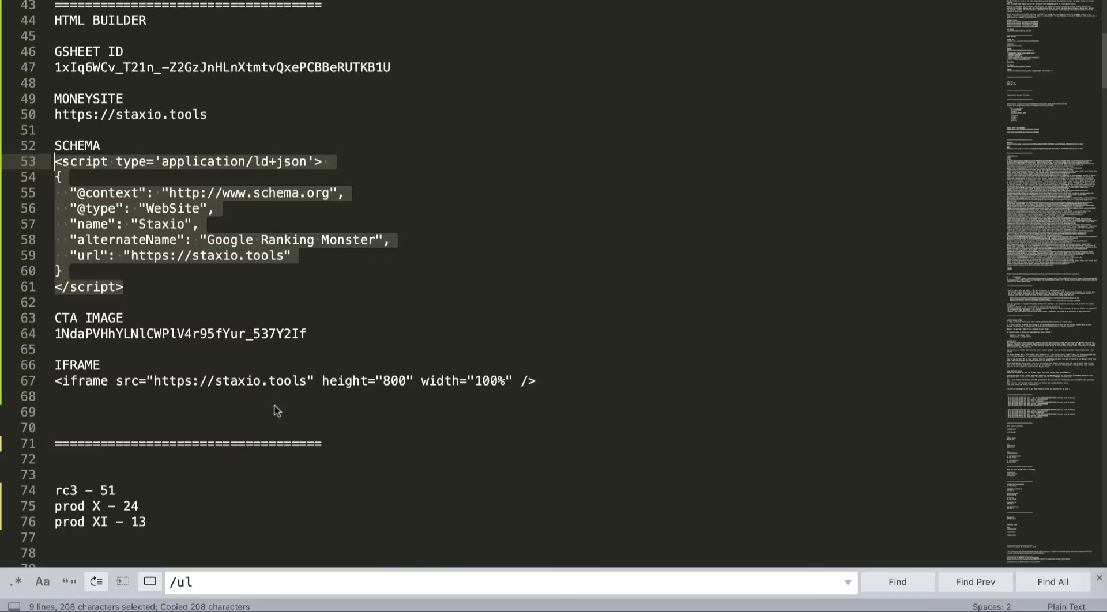
pyautogui.click(567, 385)
pyautogui.press('super+shift+Left')
pyautogui.press('super+c')
pyautogui.press('super+Tab')
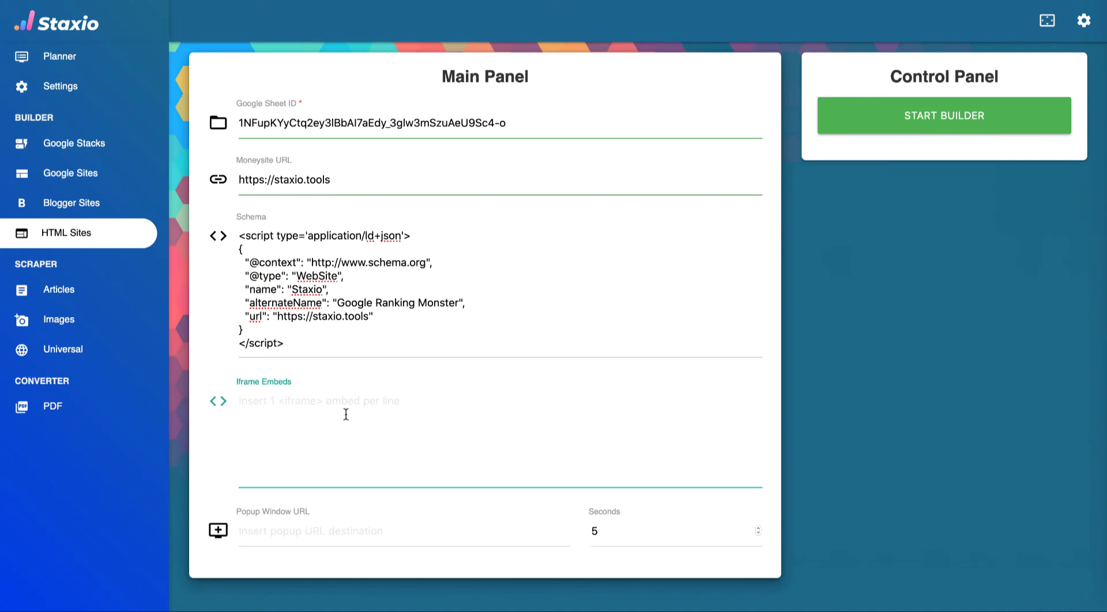
pyautogui.press('super+v')
pyautogui.click(316, 533)
pyautogui.press('super+Tab')
pyautogui.click(215, 118)
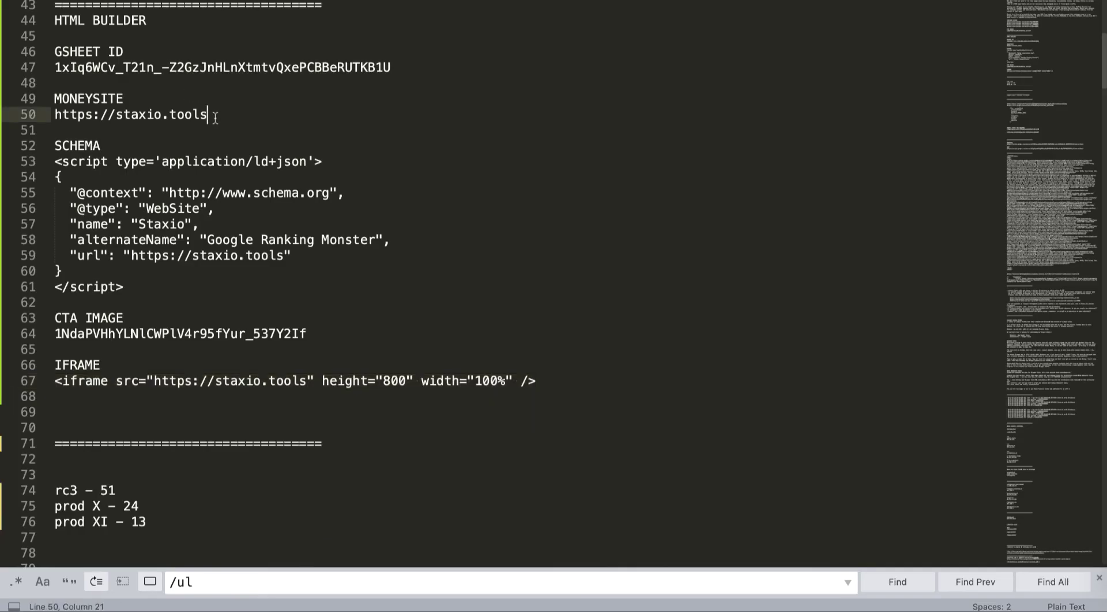
pyautogui.press('super+shift+Left')
pyautogui.press('super+c')
pyautogui.press('super+Tab')
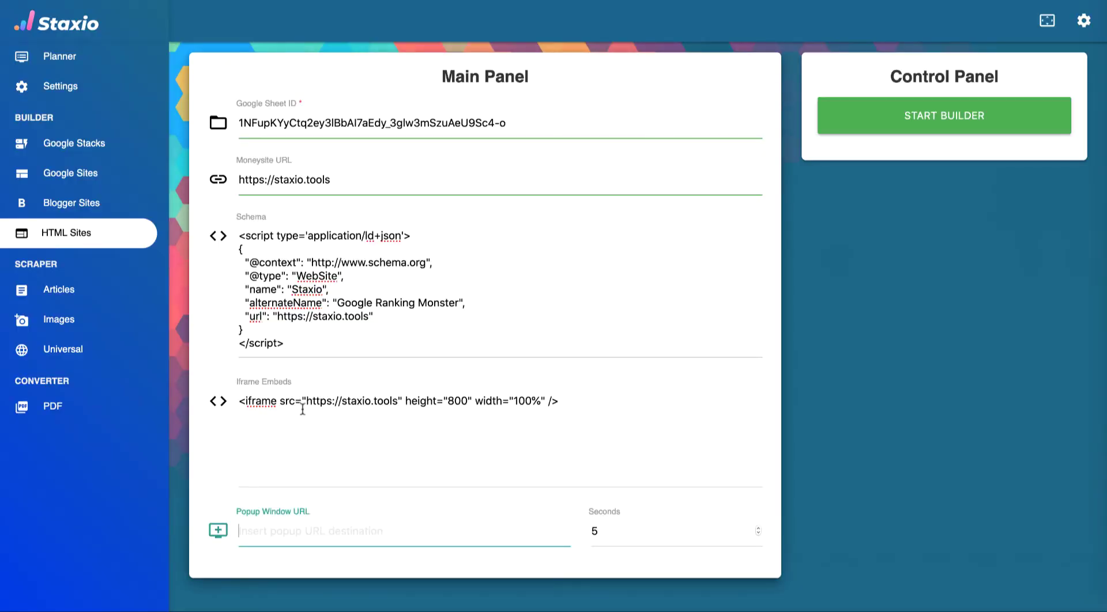
pyautogui.press('super+v')
pyautogui.click(860, 121)
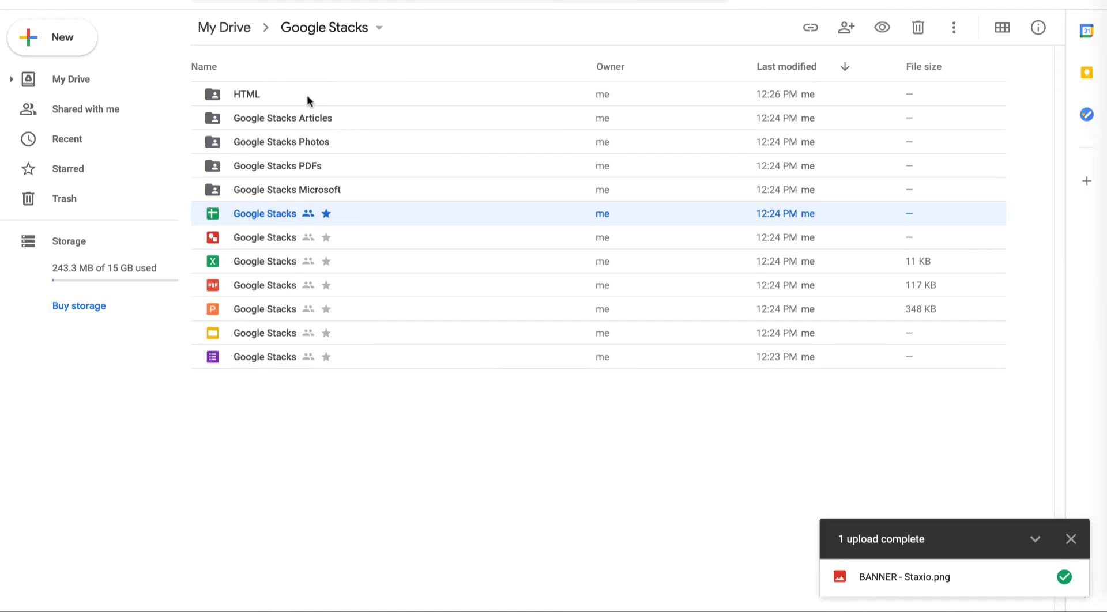
# - Open the HTML folder and preview the Google Stacks.html file
pyautogui.click(236, 96)
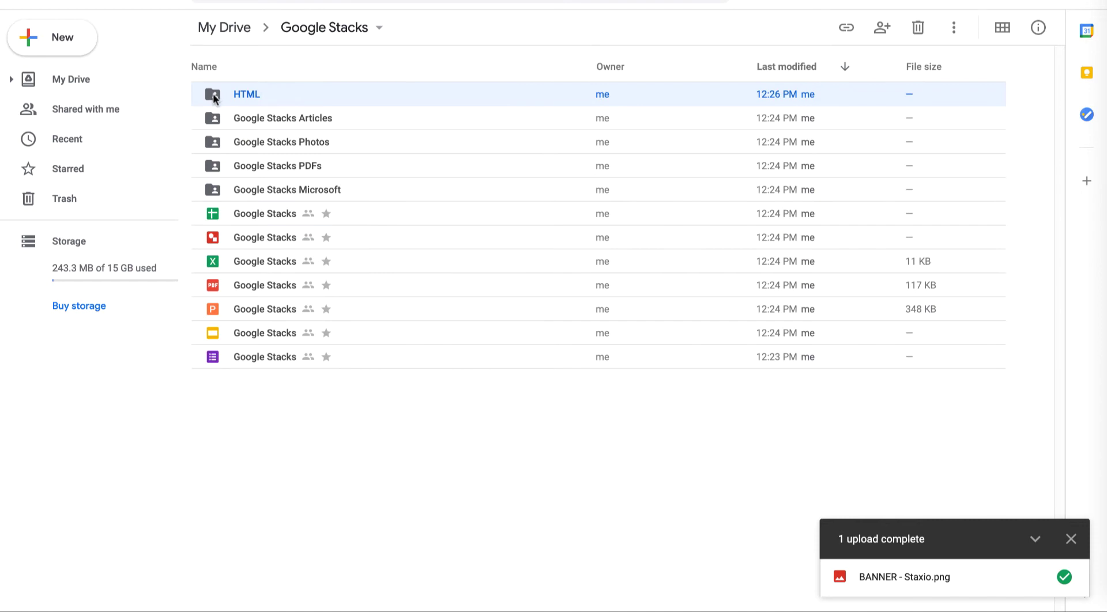
pyautogui.doubleClick(213, 98)
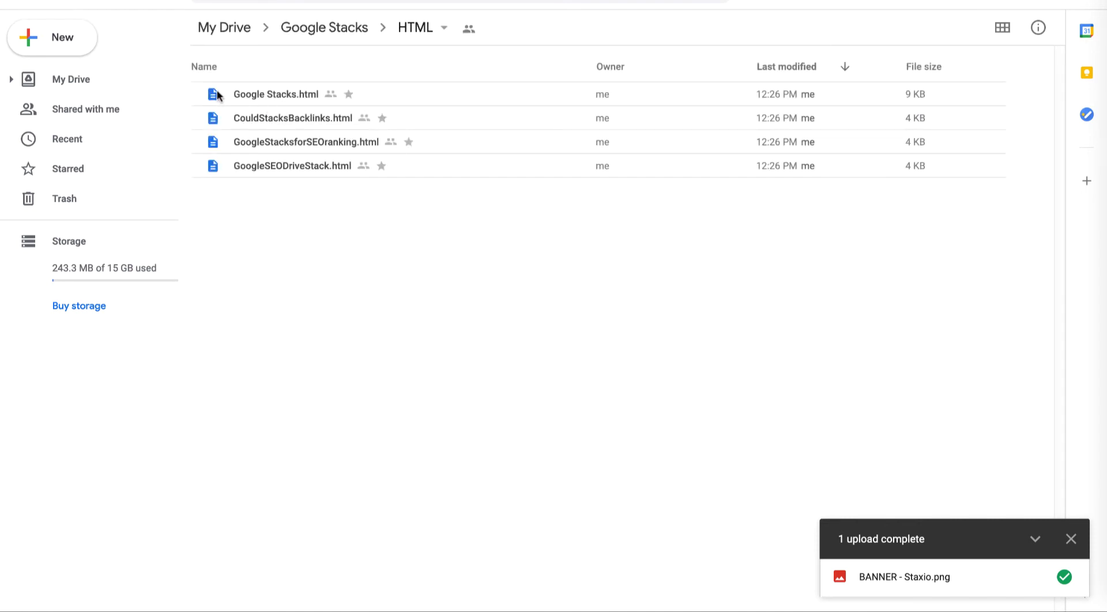
pyautogui.click(213, 96)
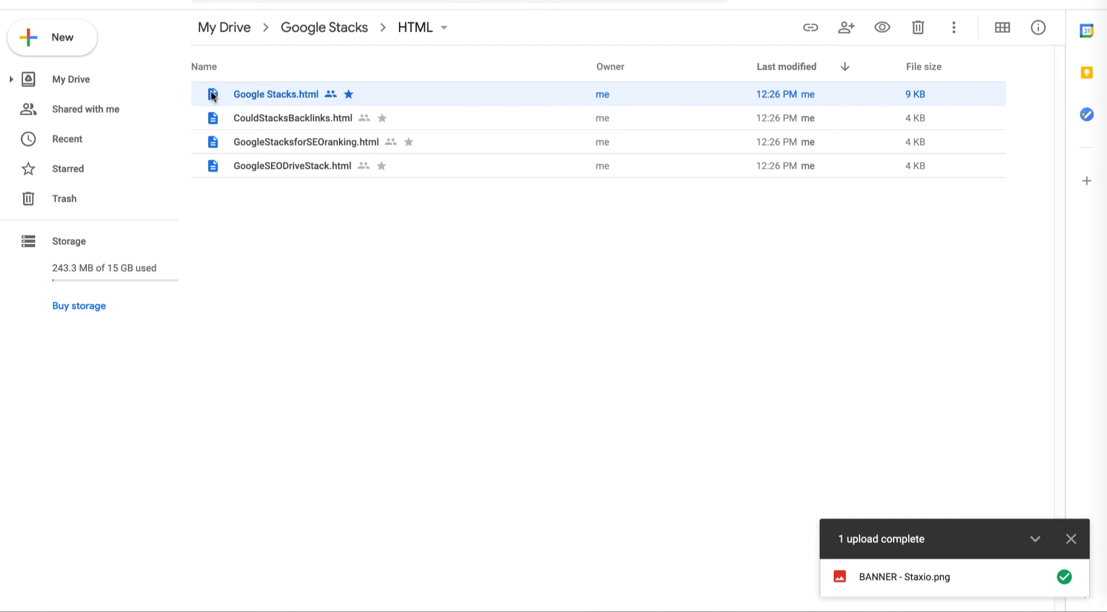
pyautogui.doubleClick(213, 95)
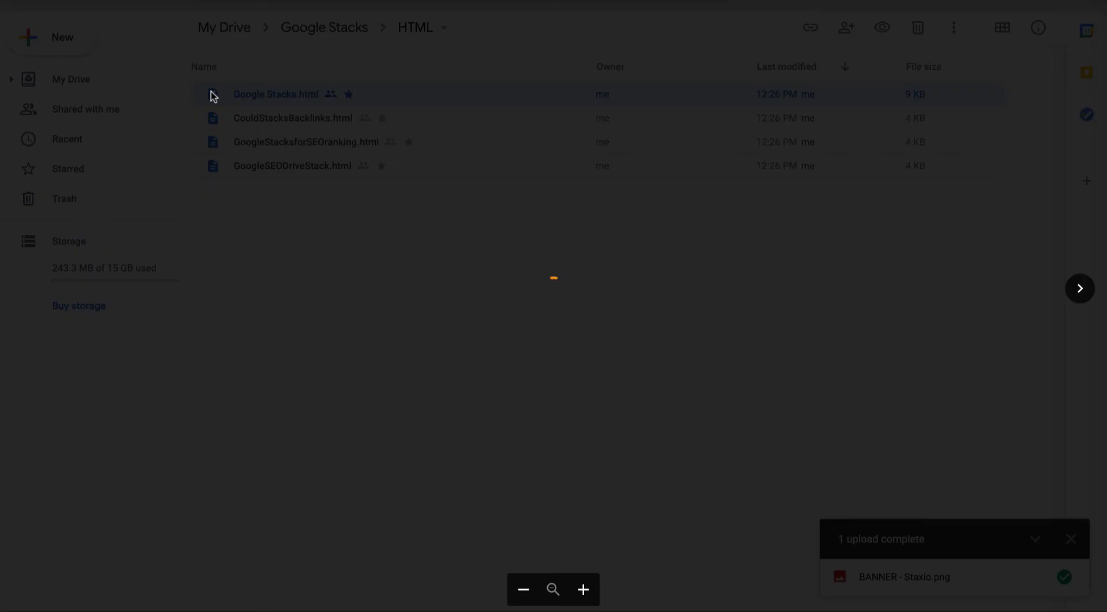
# - Select all of the Google Stacks.html source text, then close the preview
pyautogui.scroll(-7, 457, 218)
pyautogui.hotkey('ctrl', 'a')
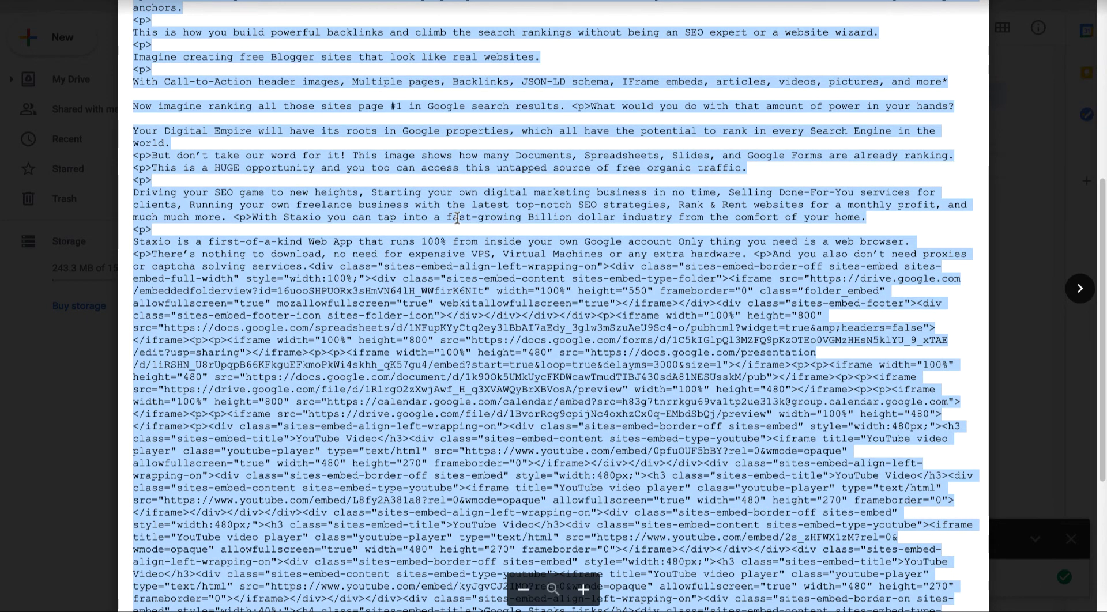
pyautogui.scroll(7, 456, 218)
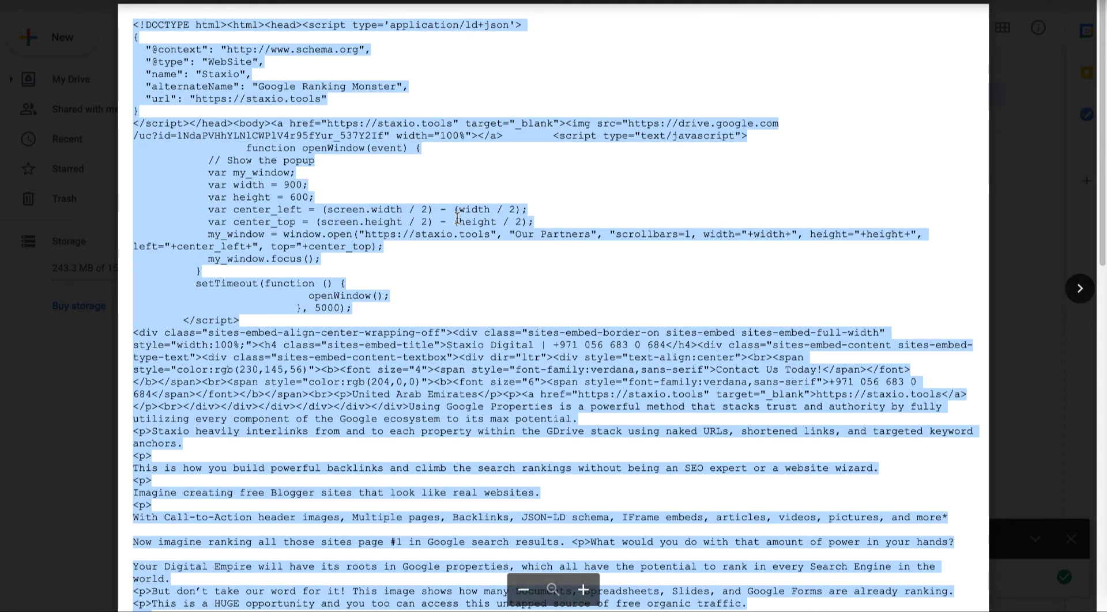
pyautogui.press('Escape')
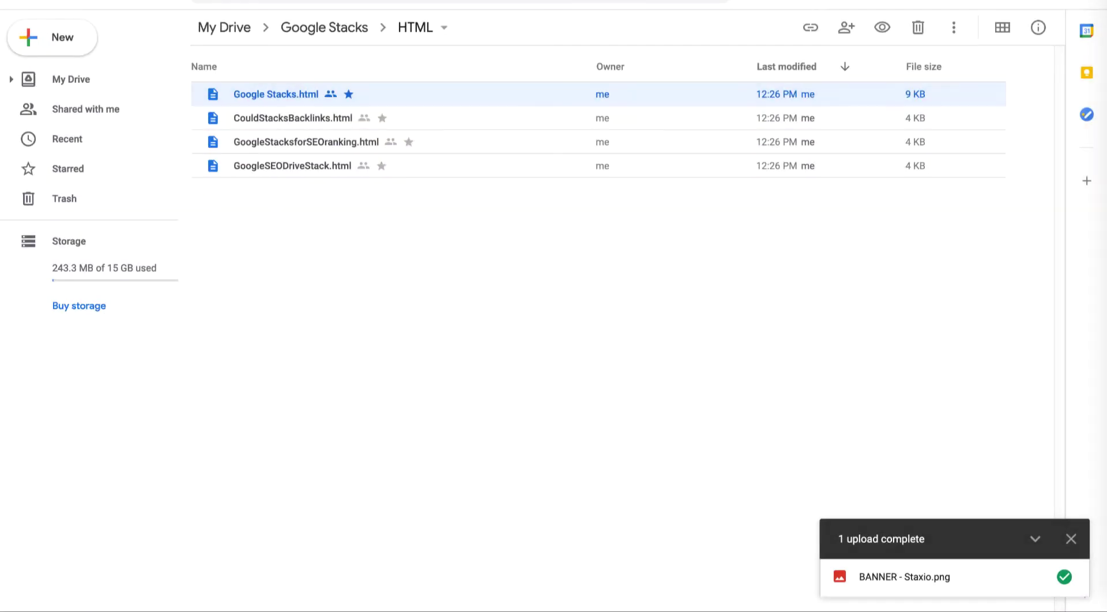